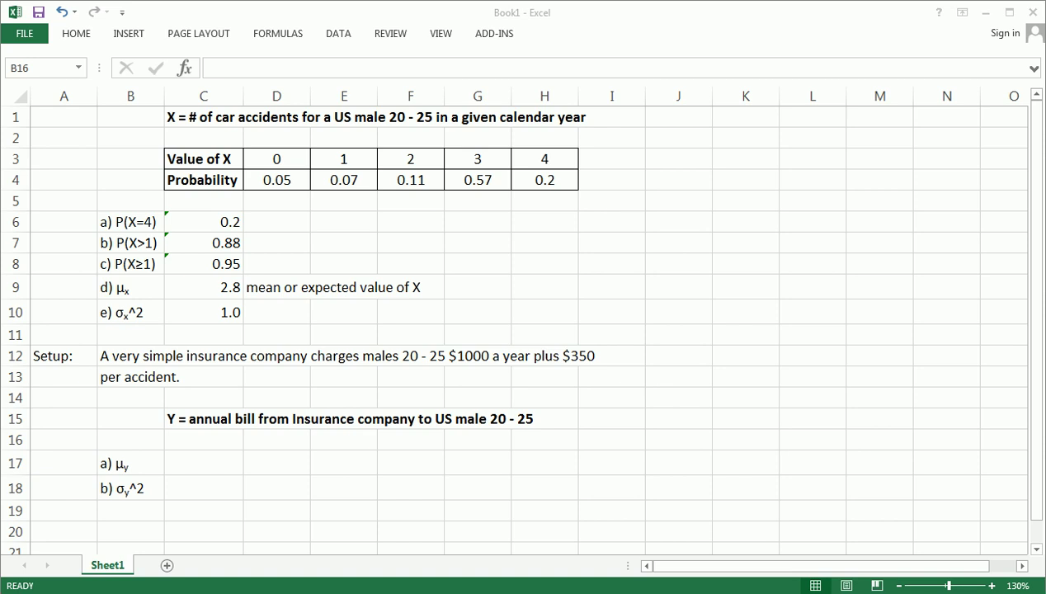
# Circle the X probability table, the answers a) through e) and the σx symbol in red ink.
pyautogui.moveTo(86, 119)
pyautogui.mouseDown()
pyautogui.moveTo(362, 78)
pyautogui.moveTo(639, 169)
pyautogui.moveTo(593, 256)
pyautogui.moveTo(466, 324)
pyautogui.moveTo(129, 338)
pyautogui.moveTo(82, 183)
pyautogui.moveTo(91, 124)
pyautogui.mouseUp()
pyautogui.moveTo(165, 133); pyautogui.dragTo(176, 134)
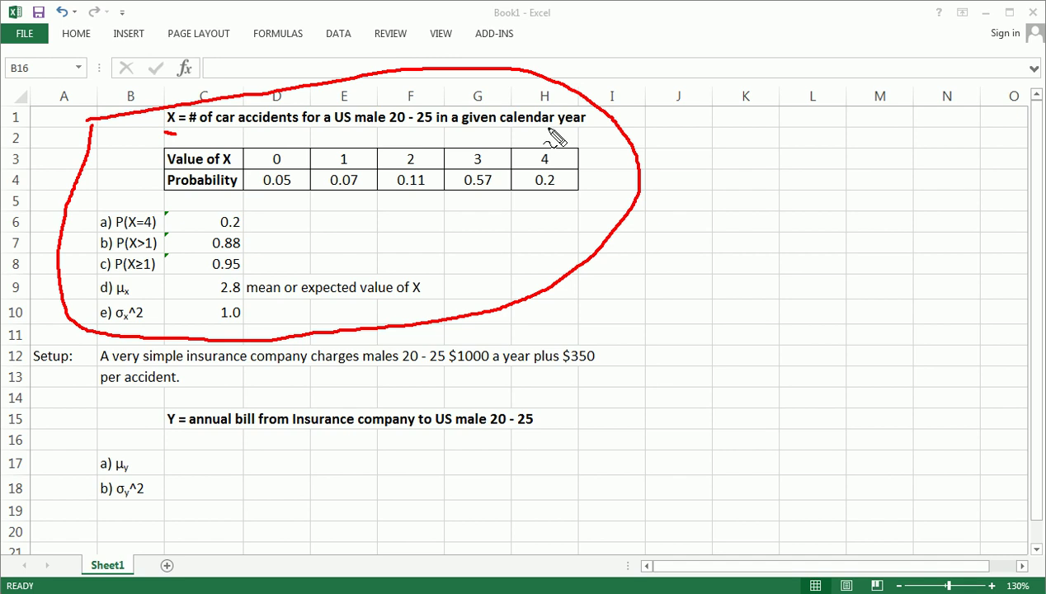
pyautogui.moveTo(165, 141)
pyautogui.mouseDown()
pyautogui.moveTo(553, 140)
pyautogui.moveTo(589, 157)
pyautogui.moveTo(594, 198)
pyautogui.moveTo(395, 209)
pyautogui.moveTo(216, 203)
pyautogui.moveTo(150, 175)
pyautogui.moveTo(171, 148)
pyautogui.mouseUp()
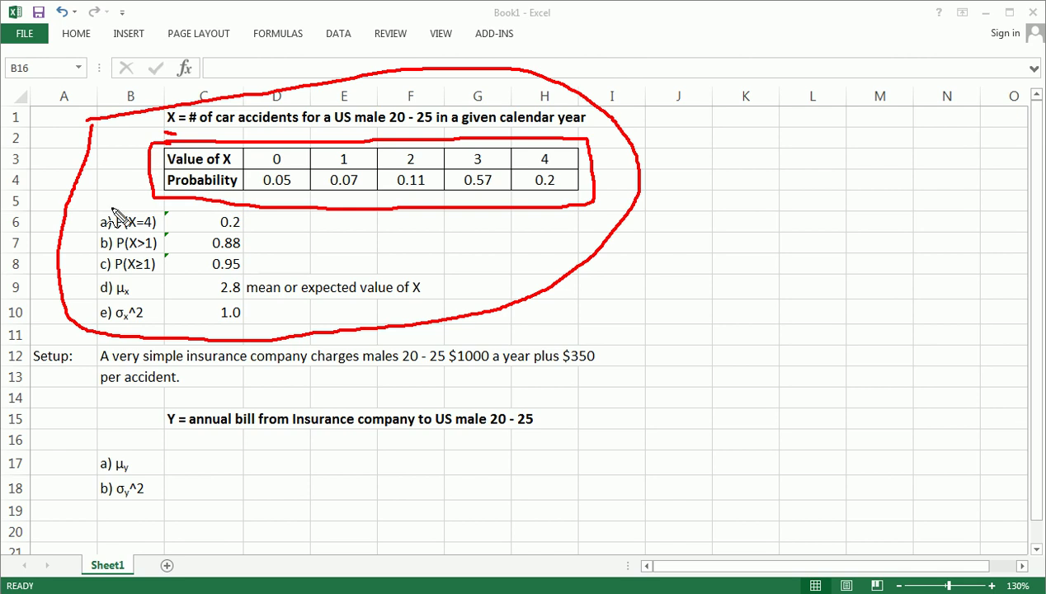
pyautogui.moveTo(93, 218)
pyautogui.mouseDown()
pyautogui.moveTo(170, 236)
pyautogui.moveTo(171, 266)
pyautogui.moveTo(157, 278)
pyautogui.moveTo(107, 272)
pyautogui.moveTo(91, 262)
pyautogui.moveTo(94, 218)
pyautogui.mouseUp()
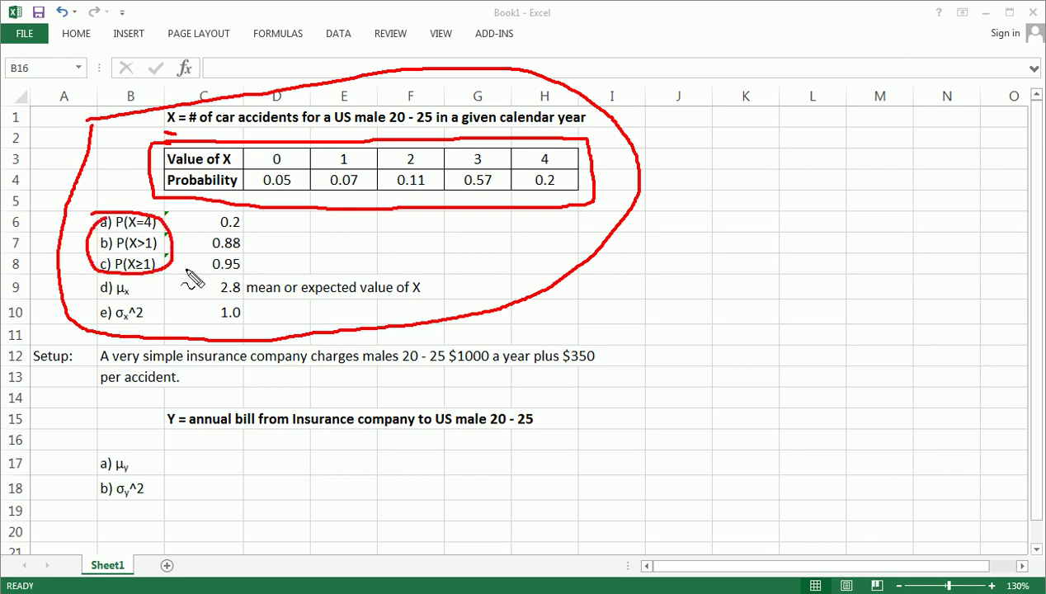
pyautogui.moveTo(97, 282)
pyautogui.mouseDown()
pyautogui.moveTo(121, 281)
pyautogui.moveTo(156, 298)
pyautogui.moveTo(153, 336)
pyautogui.moveTo(93, 331)
pyautogui.moveTo(89, 278)
pyautogui.mouseUp()
pyautogui.moveTo(127, 312); pyautogui.dragTo(112, 315)
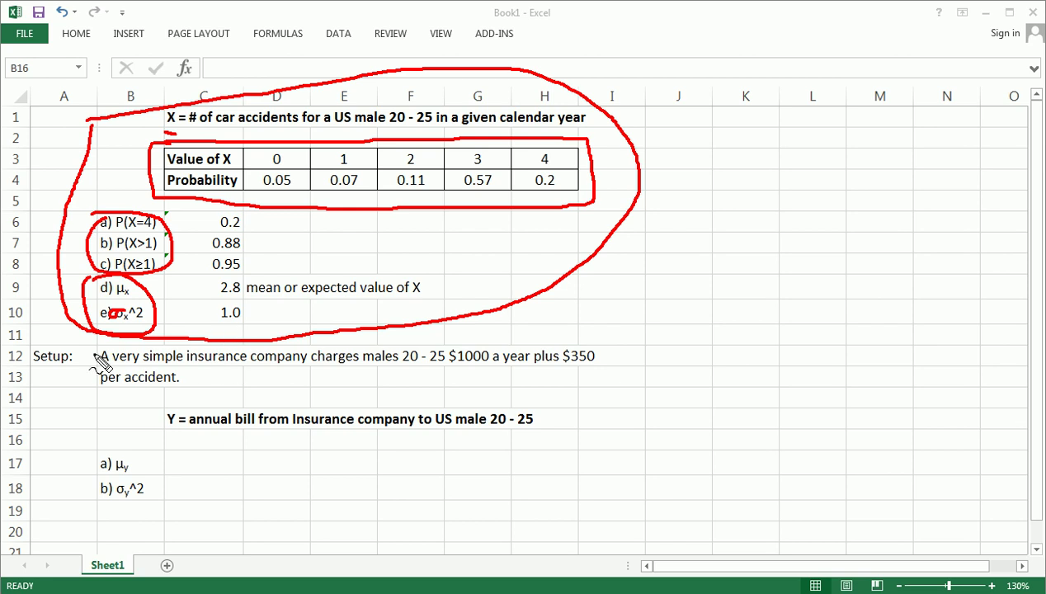
# Circle the Setup label and draw an ink arrow pointing to the X table.
pyautogui.moveTo(37, 348)
pyautogui.mouseDown()
pyautogui.moveTo(78, 350)
pyautogui.moveTo(81, 363)
pyautogui.moveTo(25, 368)
pyautogui.moveTo(57, 350)
pyautogui.mouseUp()
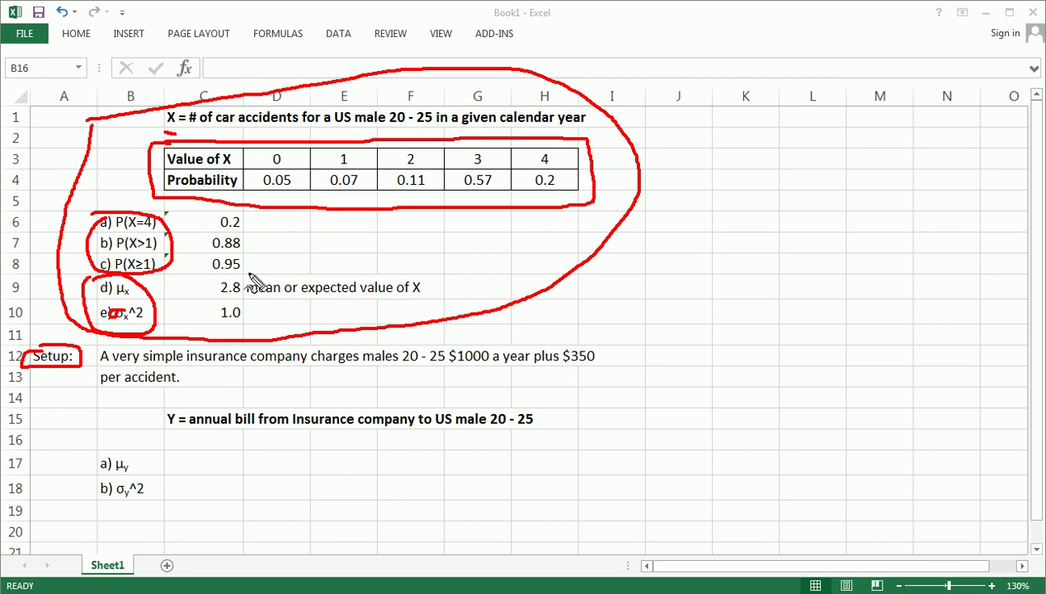
pyautogui.moveTo(65, 138)
pyautogui.mouseDown()
pyautogui.moveTo(77, 144)
pyautogui.moveTo(72, 133)
pyautogui.moveTo(70, 175)
pyautogui.mouseUp()
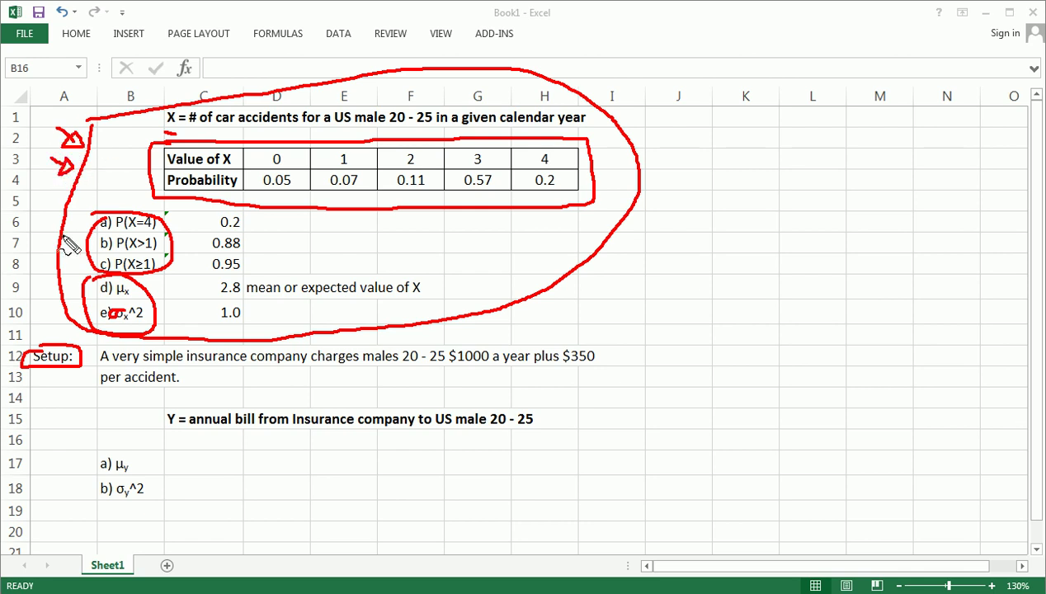
# Erase the old ink, arrow the setup sentence, underline 20 - 25 and box $350.
pyautogui.press('Escape')
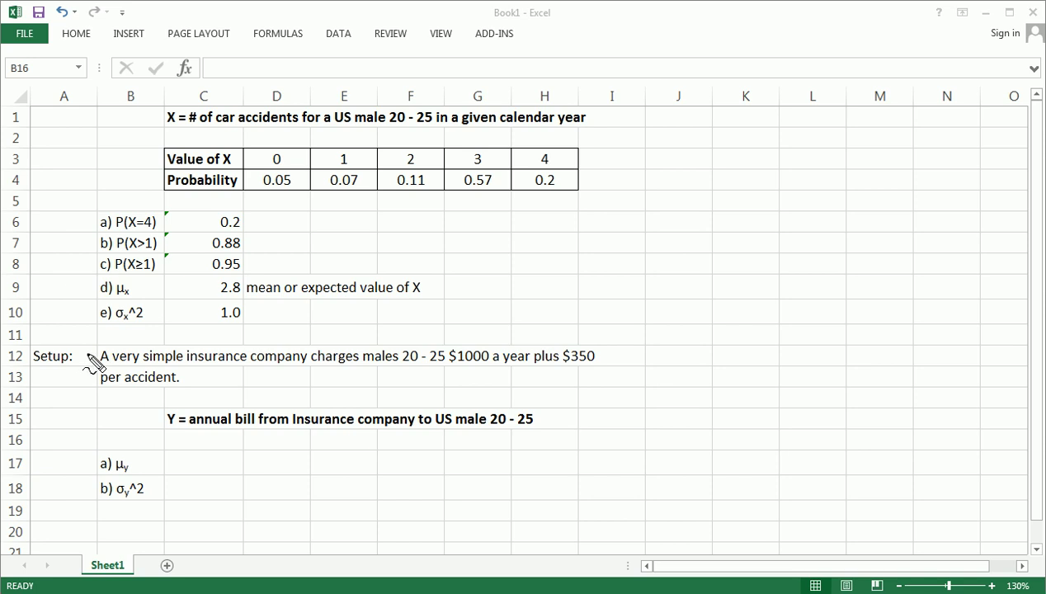
pyautogui.moveTo(83, 354); pyautogui.dragTo(96, 352)
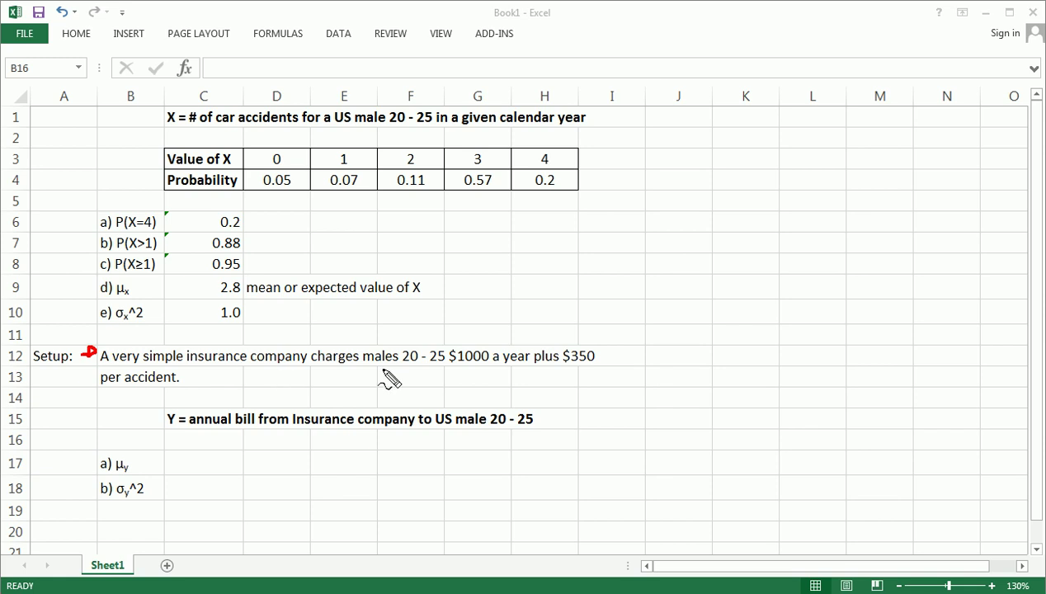
pyautogui.moveTo(406, 362)
pyautogui.mouseDown()
pyautogui.moveTo(461, 370)
pyautogui.moveTo(449, 351)
pyautogui.moveTo(491, 349)
pyautogui.moveTo(489, 363)
pyautogui.moveTo(456, 368)
pyautogui.mouseUp()
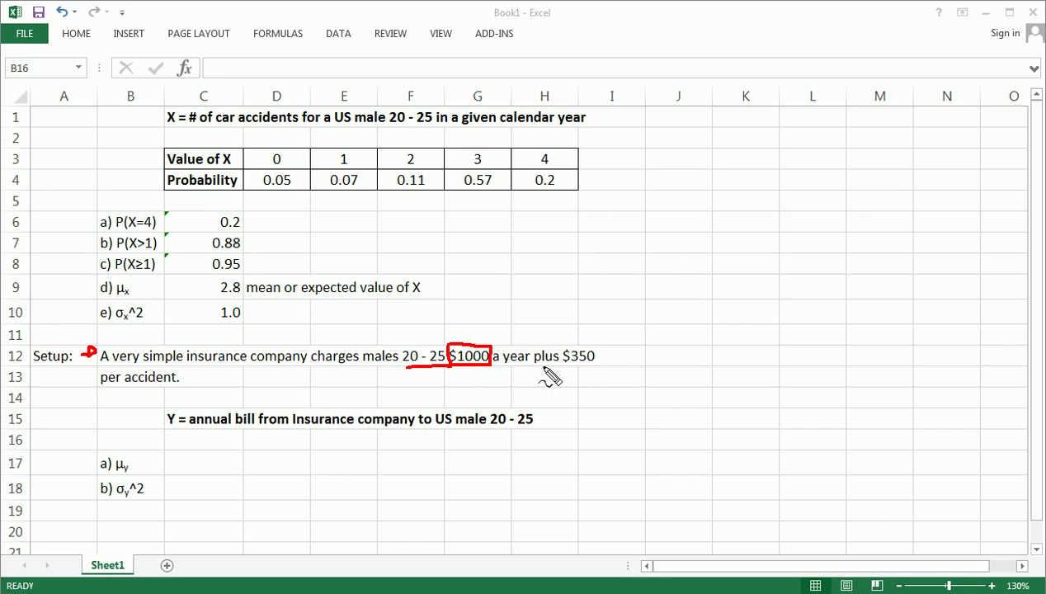
pyautogui.moveTo(558, 347)
pyautogui.mouseDown()
pyautogui.moveTo(559, 365)
pyautogui.moveTo(601, 368)
pyautogui.moveTo(610, 343)
pyautogui.moveTo(548, 350)
pyautogui.mouseUp()
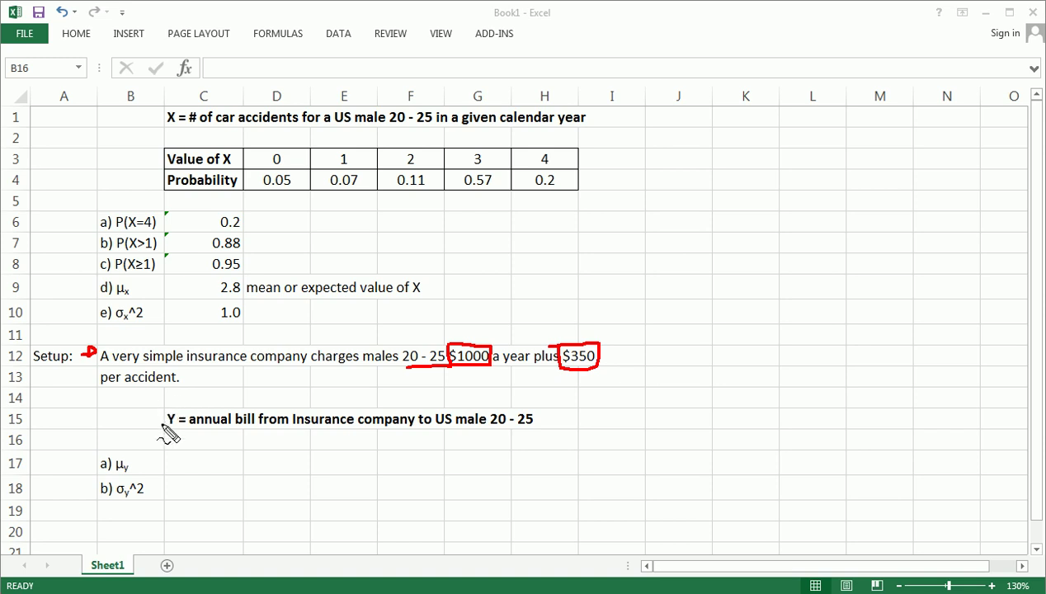
# Circle Y, box 'US male 20 - 25', and underline '# of car accidents', 'annual bill' and Setup.
pyautogui.moveTo(165, 415)
pyautogui.mouseDown()
pyautogui.moveTo(177, 429)
pyautogui.moveTo(162, 423)
pyautogui.moveTo(165, 409)
pyautogui.mouseUp()
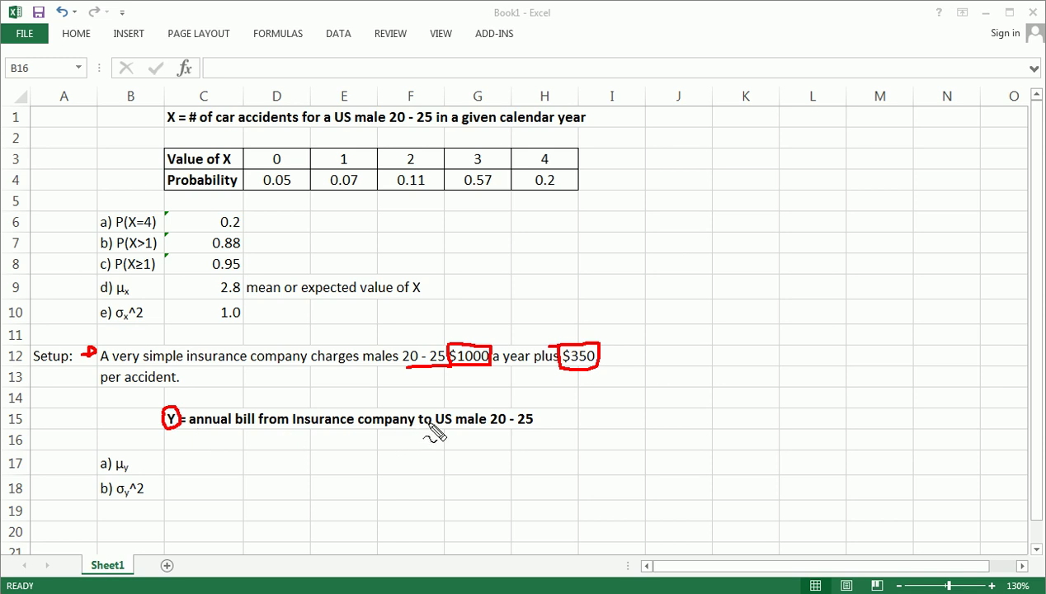
pyautogui.moveTo(432, 410)
pyautogui.mouseDown()
pyautogui.moveTo(434, 432)
pyautogui.moveTo(551, 433)
pyautogui.moveTo(540, 403)
pyautogui.moveTo(433, 403)
pyautogui.mouseUp()
pyautogui.moveTo(332, 108)
pyautogui.mouseDown()
pyautogui.moveTo(330, 130)
pyautogui.moveTo(436, 128)
pyautogui.moveTo(436, 104)
pyautogui.moveTo(335, 117)
pyautogui.mouseUp()
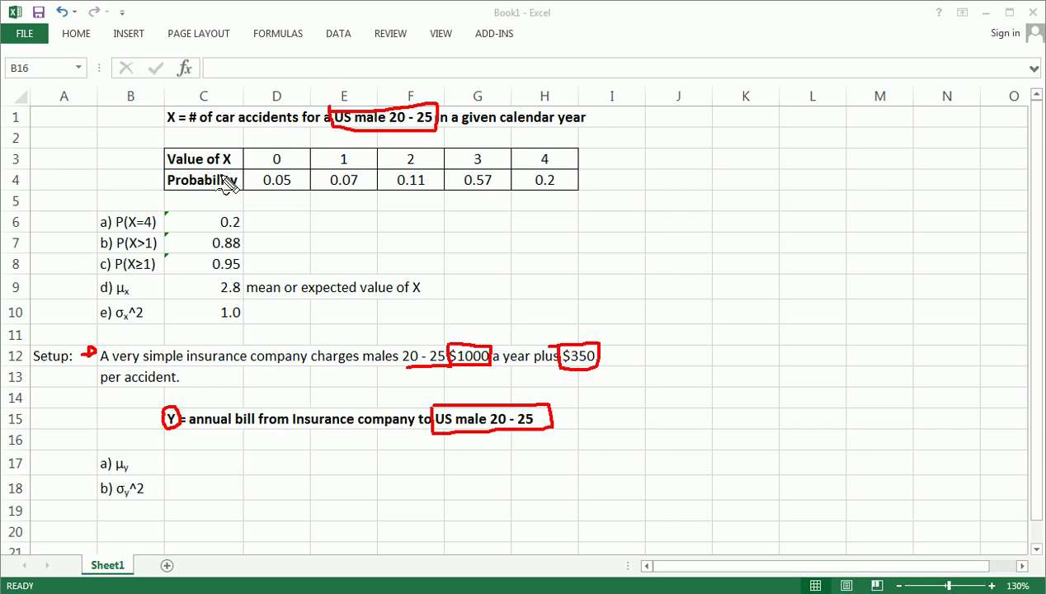
pyautogui.moveTo(195, 130); pyautogui.dragTo(307, 133)
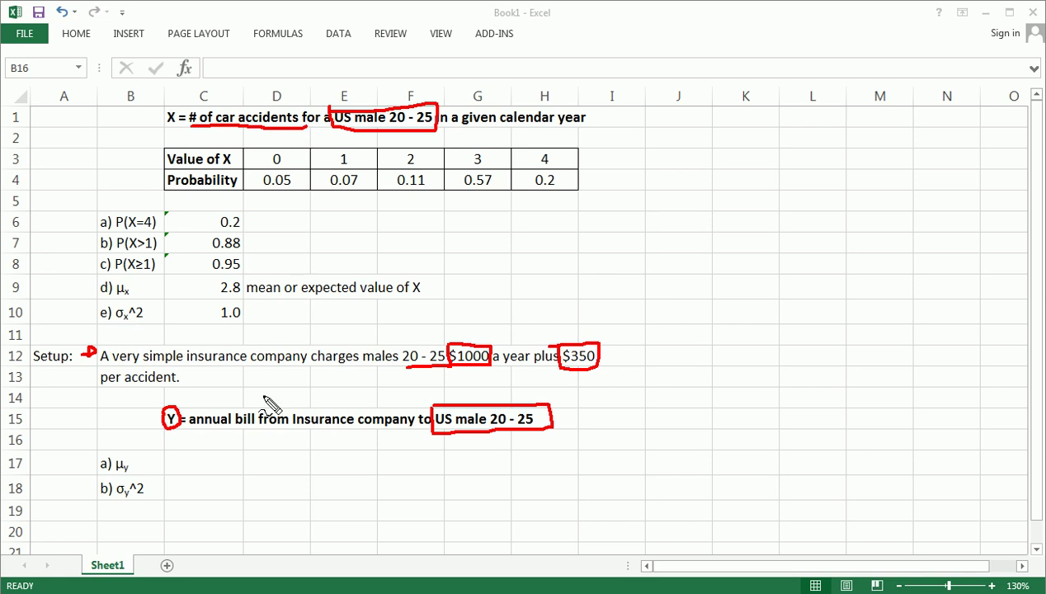
pyautogui.moveTo(188, 433); pyautogui.dragTo(262, 435)
pyautogui.moveTo(39, 377); pyautogui.dragTo(63, 376)
pyautogui.moveTo(95, 364); pyautogui.dragTo(107, 370)
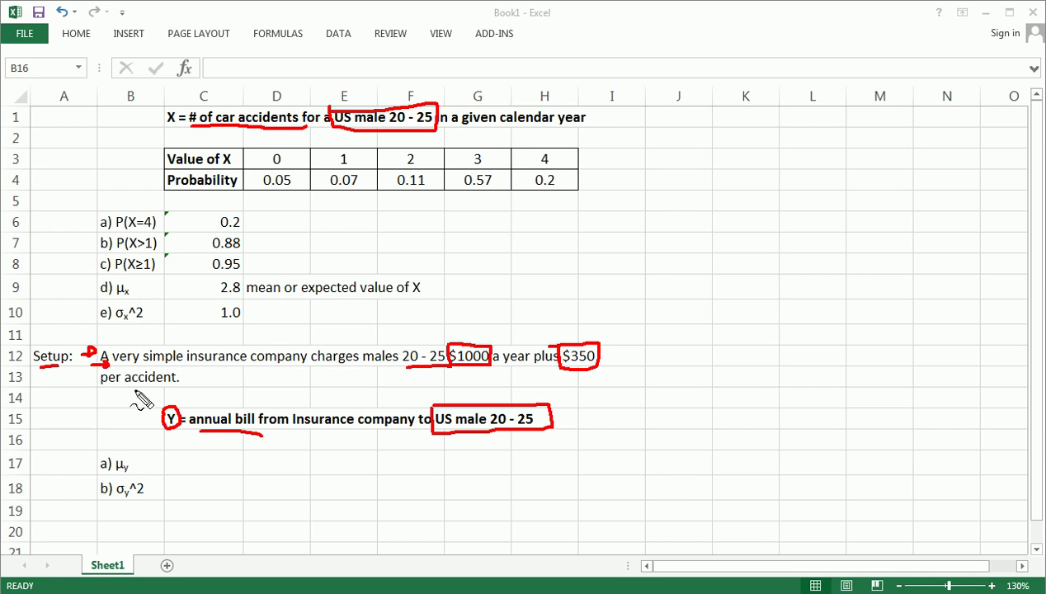
pyautogui.moveTo(177, 412)
pyautogui.mouseDown()
pyautogui.moveTo(165, 406)
pyautogui.moveTo(183, 435)
pyautogui.moveTo(165, 428)
pyautogui.mouseUp()
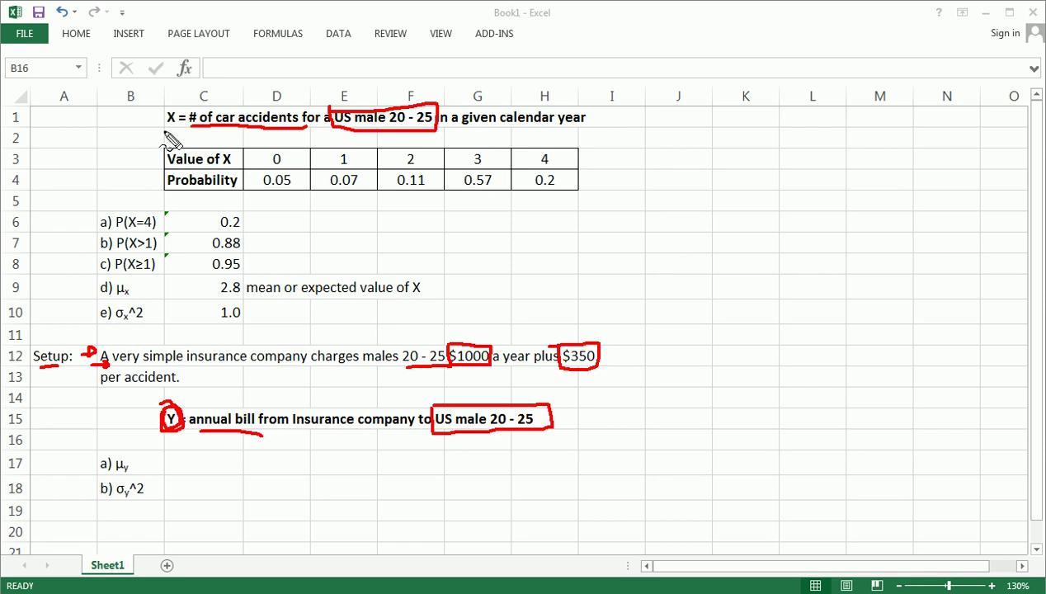
# Circle X in the title and Y in row 15, outline the X table, and sketch a box for Y's distribution.
pyautogui.moveTo(162, 122)
pyautogui.mouseDown()
pyautogui.moveTo(180, 117)
pyautogui.moveTo(165, 132)
pyautogui.moveTo(183, 130)
pyautogui.mouseUp()
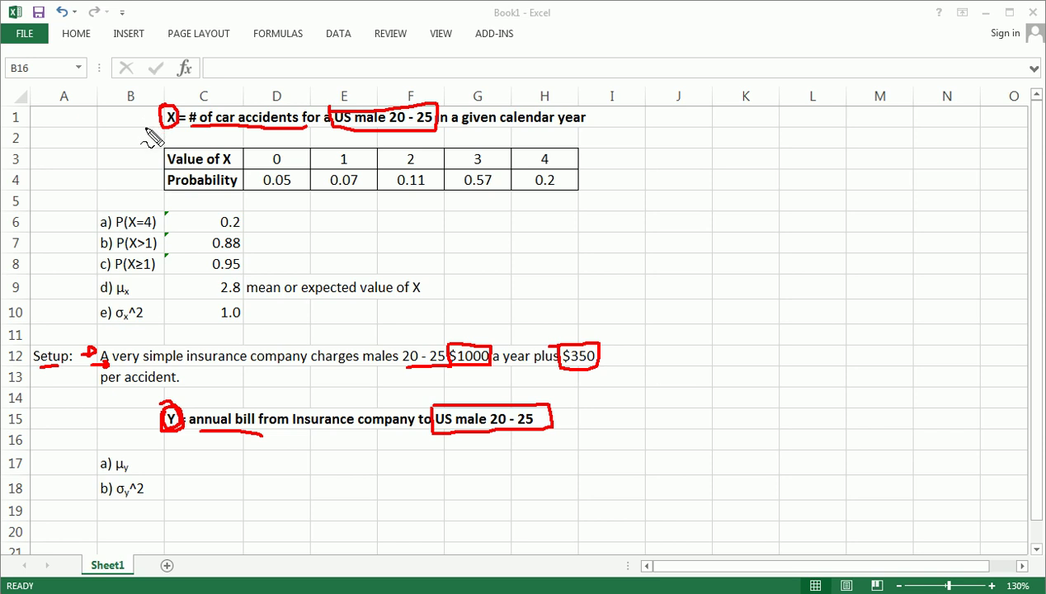
pyautogui.moveTo(169, 408)
pyautogui.mouseDown()
pyautogui.moveTo(156, 438)
pyautogui.moveTo(189, 425)
pyautogui.moveTo(192, 396)
pyautogui.moveTo(161, 402)
pyautogui.mouseUp()
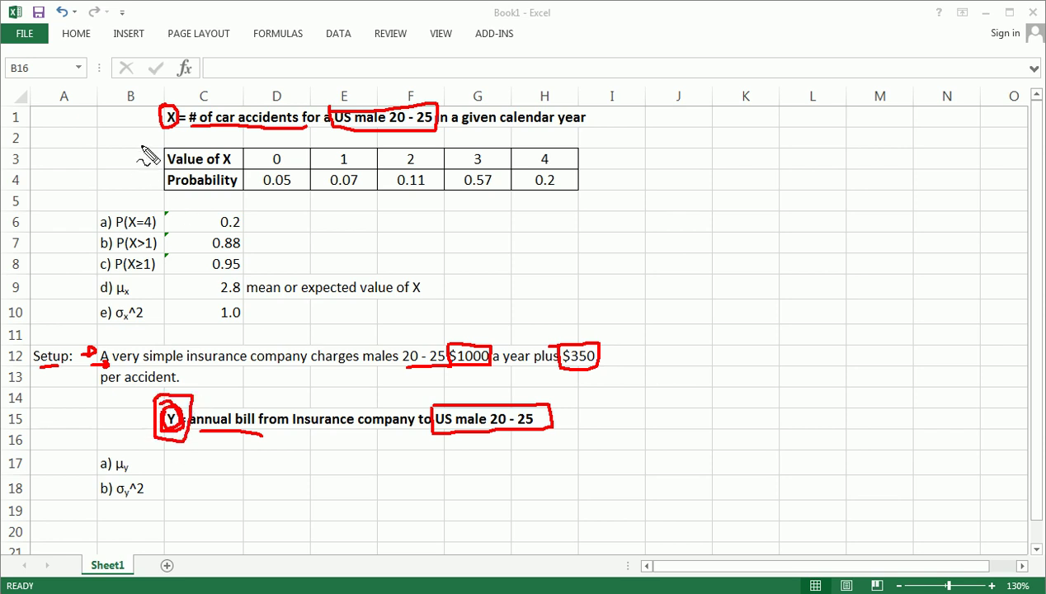
pyautogui.moveTo(146, 142)
pyautogui.mouseDown()
pyautogui.moveTo(606, 144)
pyautogui.moveTo(612, 202)
pyautogui.moveTo(411, 212)
pyautogui.moveTo(163, 201)
pyautogui.moveTo(152, 199)
pyautogui.moveTo(148, 147)
pyautogui.mouseUp()
pyautogui.moveTo(245, 445)
pyautogui.mouseDown()
pyautogui.moveTo(247, 458)
pyautogui.moveTo(458, 510)
pyautogui.moveTo(490, 452)
pyautogui.moveTo(292, 432)
pyautogui.moveTo(253, 445)
pyautogui.moveTo(275, 450)
pyautogui.moveTo(263, 487)
pyautogui.moveTo(282, 497)
pyautogui.moveTo(303, 479)
pyautogui.moveTo(287, 490)
pyautogui.mouseUp()
# Draw a line linking Y to the X table, box the μy and σy^2 questions, then erase all ink.
pyautogui.moveTo(173, 425)
pyautogui.mouseDown()
pyautogui.moveTo(168, 414)
pyautogui.moveTo(188, 443)
pyautogui.moveTo(76, 254)
pyautogui.moveTo(163, 129)
pyautogui.moveTo(151, 135)
pyautogui.mouseUp()
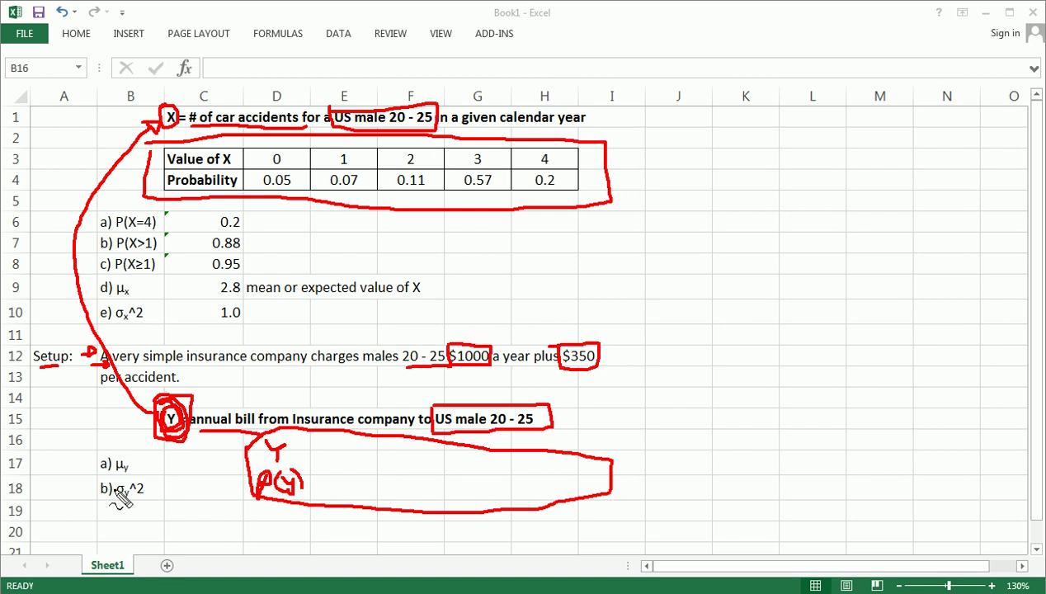
pyautogui.moveTo(93, 467)
pyautogui.mouseDown()
pyautogui.moveTo(151, 460)
pyautogui.moveTo(147, 506)
pyautogui.moveTo(90, 506)
pyautogui.moveTo(93, 459)
pyautogui.mouseUp()
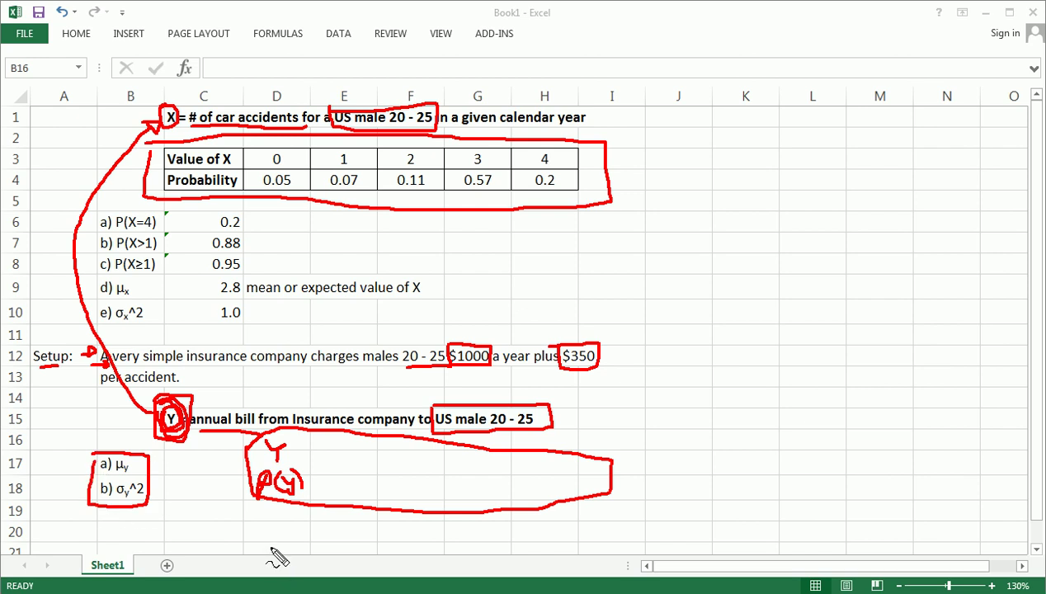
pyautogui.press('Escape')
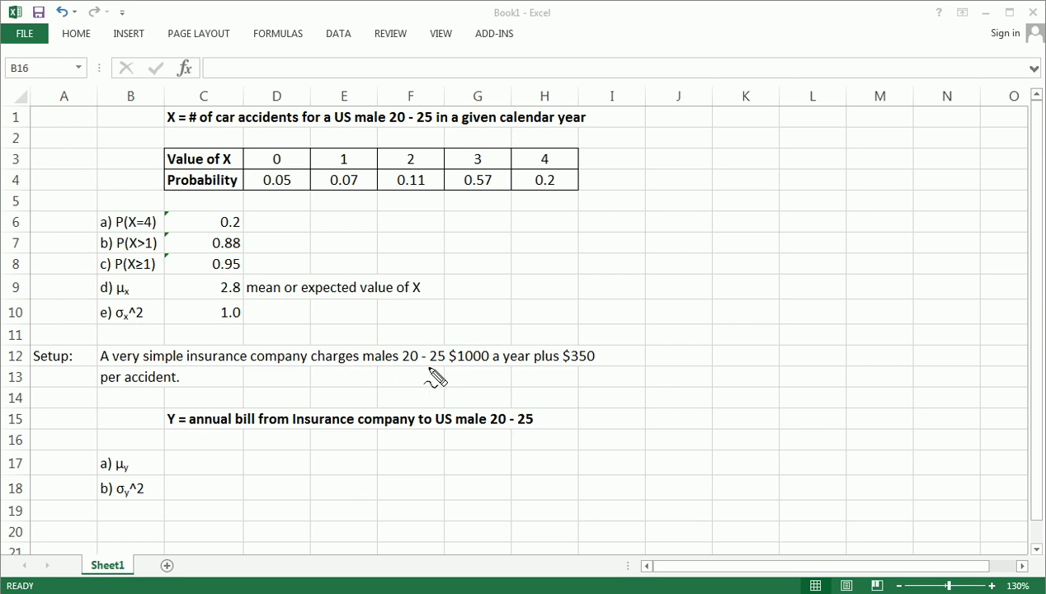
# Handwrite '$1000 + $350' beside the table, circling 4 in H3 and underlining the charges in the setup.
pyautogui.moveTo(669, 251); pyautogui.dragTo(669, 285)
pyautogui.moveTo(680, 251)
pyautogui.mouseDown()
pyautogui.moveTo(690, 276)
pyautogui.moveTo(693, 250)
pyautogui.moveTo(681, 247)
pyautogui.moveTo(720, 258)
pyautogui.moveTo(709, 243)
pyautogui.moveTo(744, 267)
pyautogui.moveTo(752, 247)
pyautogui.moveTo(731, 240)
pyautogui.moveTo(635, 284)
pyautogui.mouseUp()
pyautogui.moveTo(633, 245); pyautogui.dragTo(639, 280)
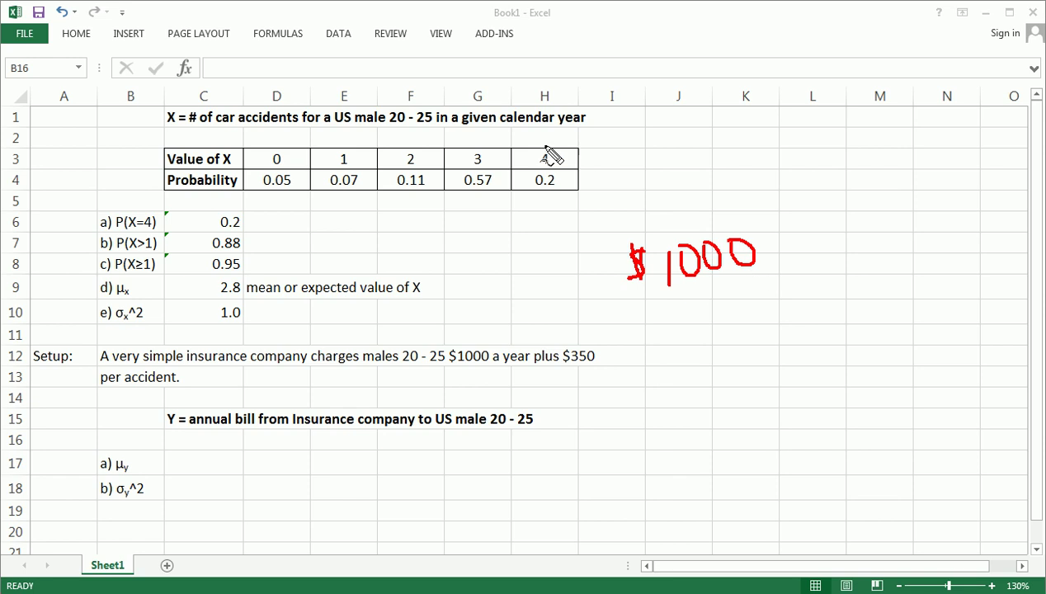
pyautogui.moveTo(532, 146)
pyautogui.mouseDown()
pyautogui.moveTo(563, 165)
pyautogui.moveTo(548, 179)
pyautogui.moveTo(556, 151)
pyautogui.mouseUp()
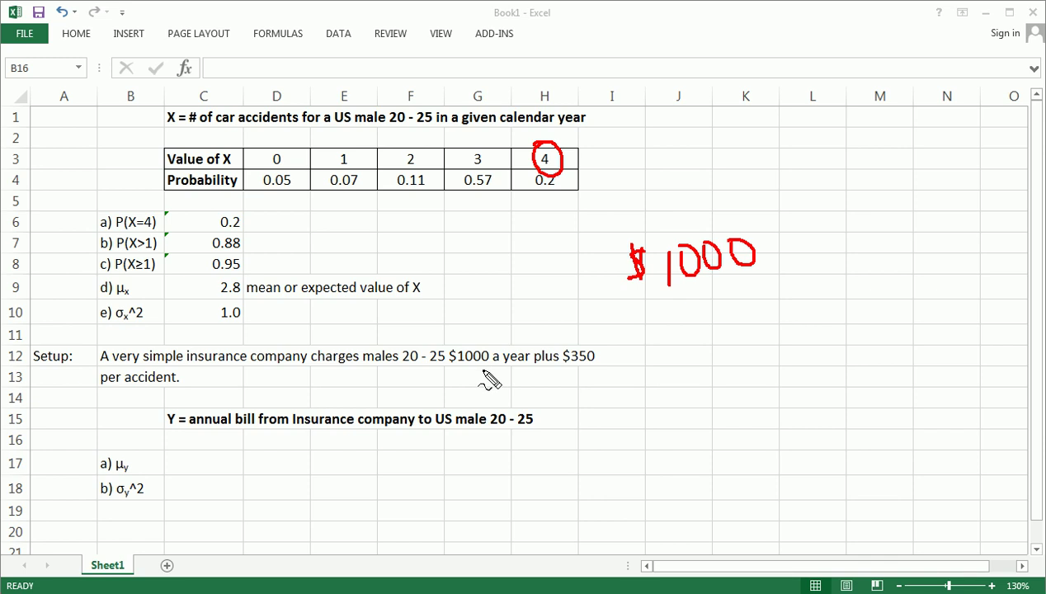
pyautogui.moveTo(451, 370); pyautogui.dragTo(601, 366)
pyautogui.moveTo(99, 394); pyautogui.dragTo(172, 395)
pyautogui.moveTo(767, 247)
pyautogui.mouseDown()
pyautogui.moveTo(789, 245)
pyautogui.moveTo(776, 260)
pyautogui.mouseUp()
pyautogui.moveTo(818, 225)
pyautogui.mouseDown()
pyautogui.moveTo(809, 250)
pyautogui.moveTo(815, 221)
pyautogui.moveTo(819, 245)
pyautogui.moveTo(841, 219)
pyautogui.moveTo(835, 246)
pyautogui.moveTo(847, 220)
pyautogui.moveTo(863, 241)
pyautogui.moveTo(855, 218)
pyautogui.moveTo(871, 212)
pyautogui.moveTo(886, 233)
pyautogui.moveTo(884, 208)
pyautogui.mouseUp()
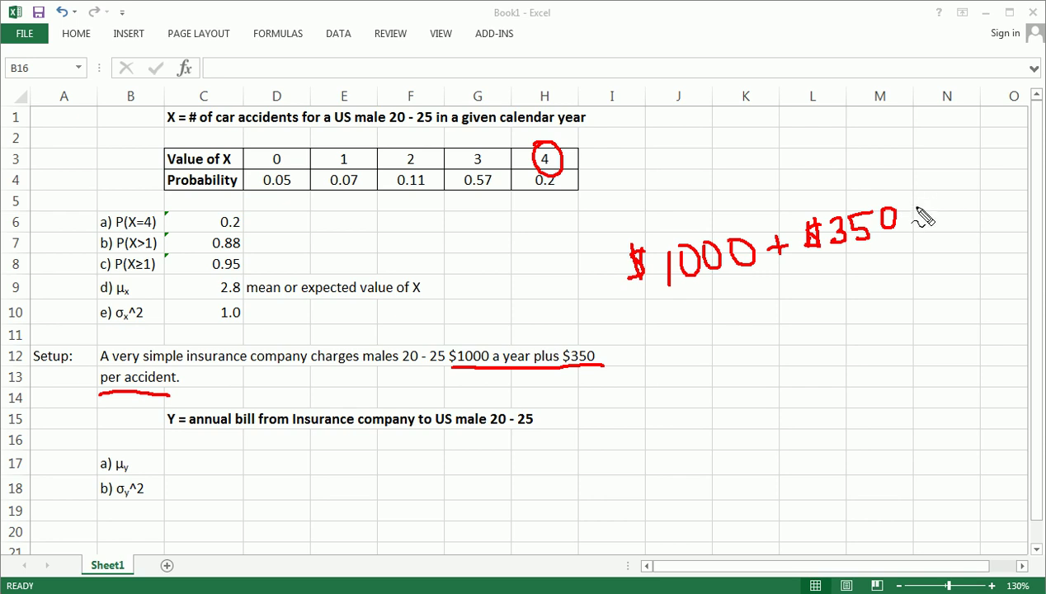
# Finish the ink formula with X, loop it, and circle the title's X and the Setup label.
pyautogui.moveTo(165, 130); pyautogui.dragTo(556, 131)
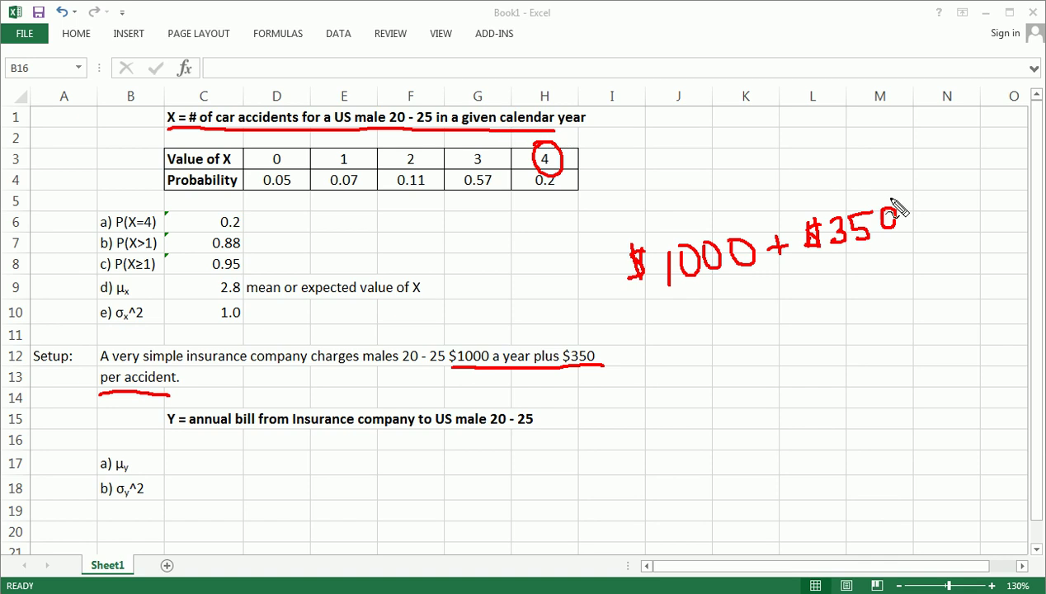
pyautogui.moveTo(904, 202)
pyautogui.mouseDown()
pyautogui.moveTo(929, 231)
pyautogui.moveTo(914, 216)
pyautogui.moveTo(906, 233)
pyautogui.mouseUp()
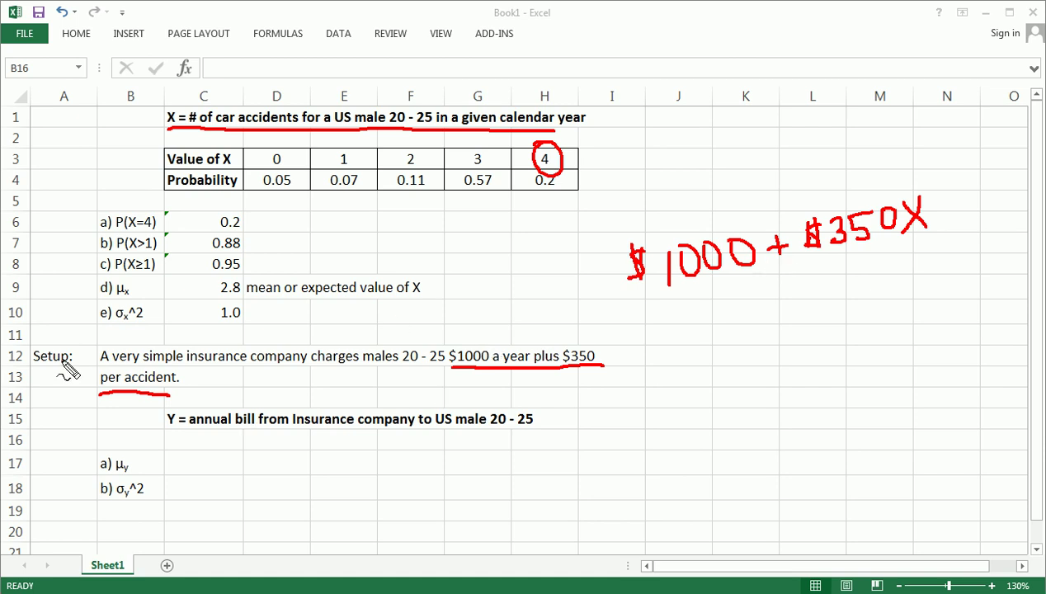
pyautogui.moveTo(62, 354)
pyautogui.mouseDown()
pyautogui.moveTo(168, 344)
pyautogui.moveTo(526, 342)
pyautogui.moveTo(632, 384)
pyautogui.moveTo(568, 397)
pyautogui.moveTo(147, 413)
pyautogui.moveTo(95, 410)
pyautogui.moveTo(67, 363)
pyautogui.mouseUp()
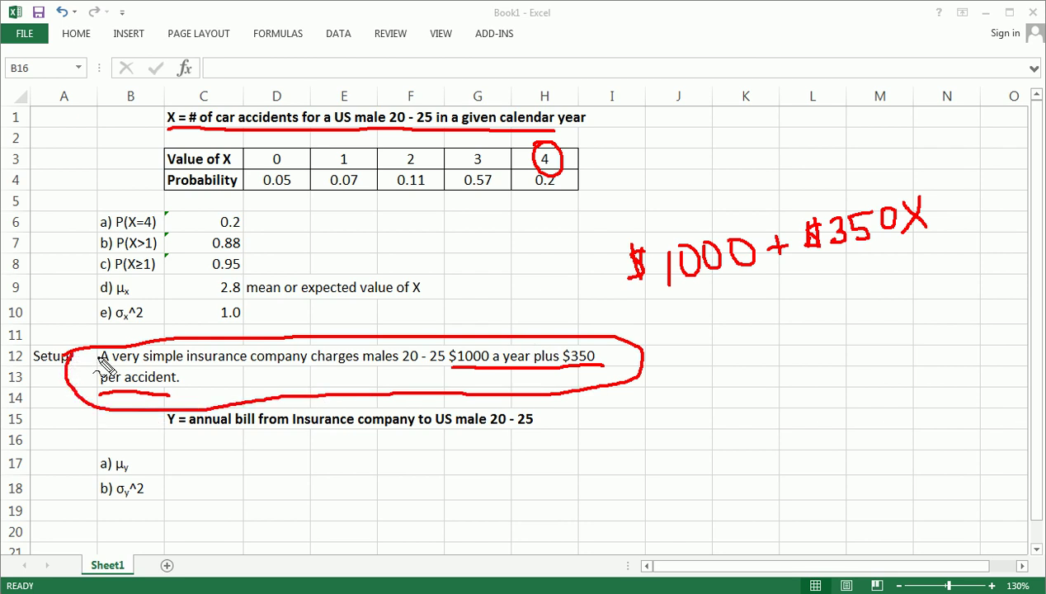
pyautogui.moveTo(168, 126); pyautogui.dragTo(182, 122)
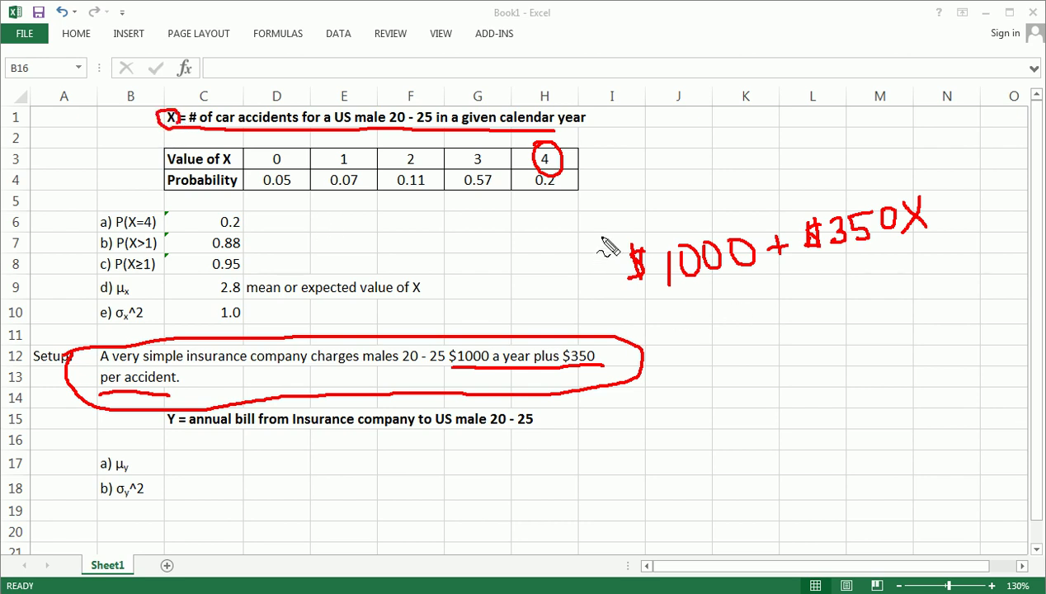
pyautogui.moveTo(605, 216)
pyautogui.mouseDown()
pyautogui.moveTo(925, 165)
pyautogui.moveTo(975, 177)
pyautogui.moveTo(983, 224)
pyautogui.moveTo(843, 276)
pyautogui.moveTo(702, 301)
pyautogui.moveTo(506, 315)
pyautogui.moveTo(486, 290)
pyautogui.moveTo(484, 258)
pyautogui.moveTo(606, 213)
pyautogui.mouseUp()
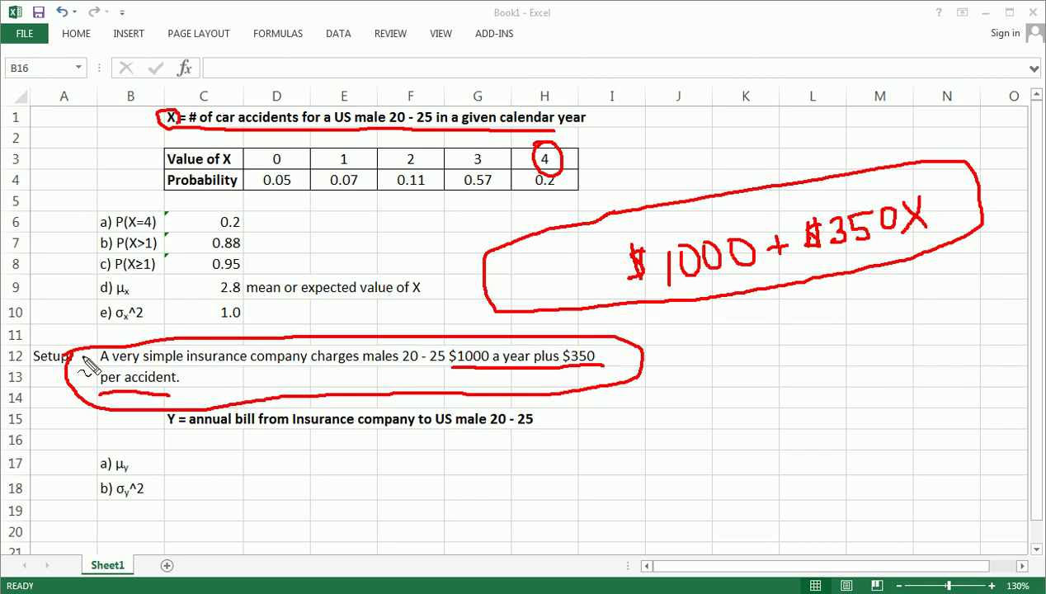
pyautogui.moveTo(70, 356)
pyautogui.mouseDown()
pyautogui.moveTo(35, 361)
pyautogui.moveTo(64, 369)
pyautogui.mouseUp()
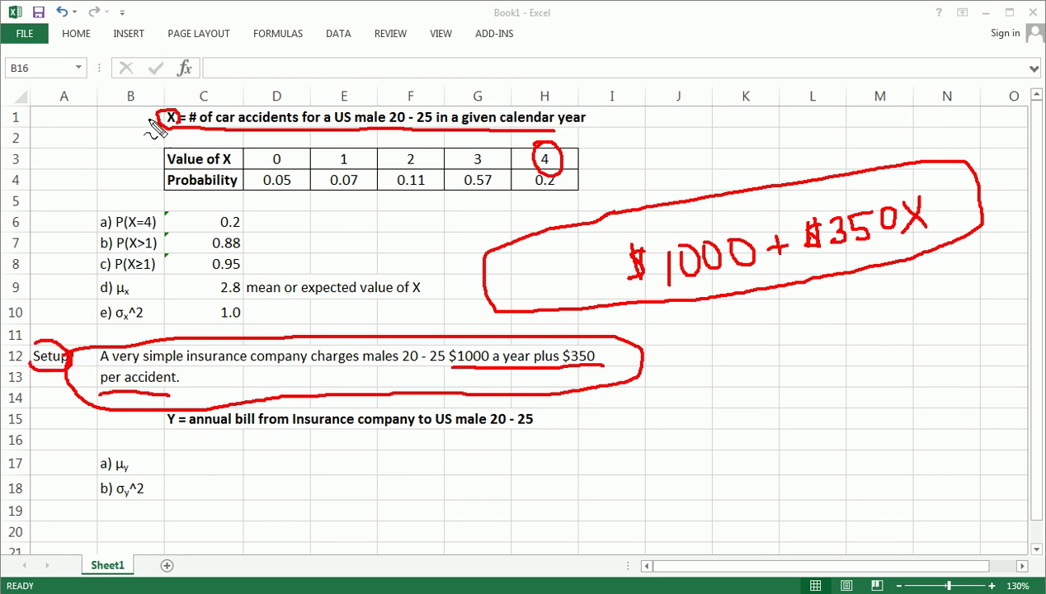
pyautogui.moveTo(153, 120); pyautogui.dragTo(165, 108)
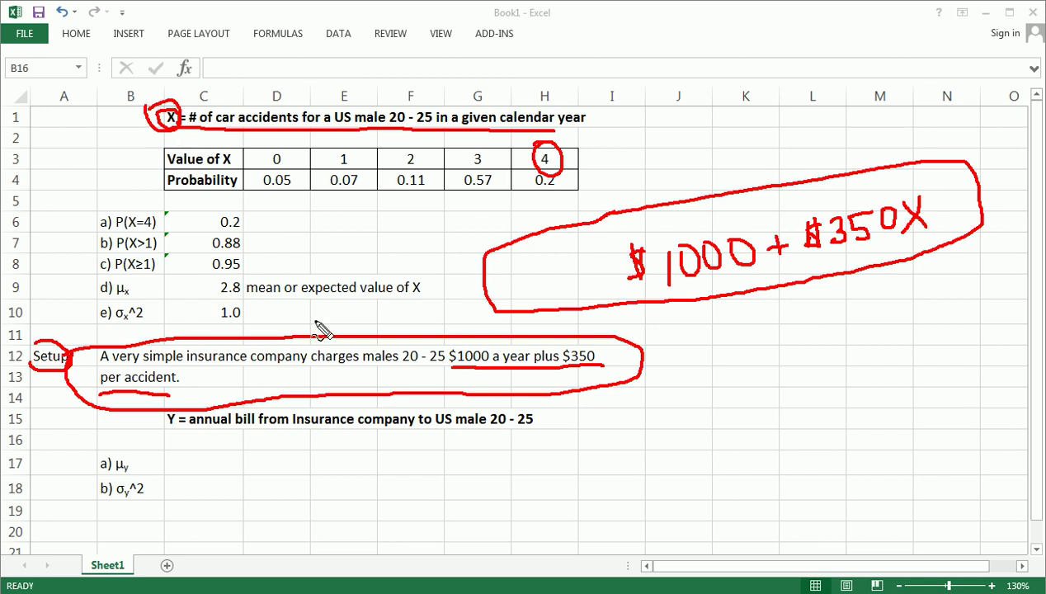
# Prefix the ink formula with 'Y =', box 'US male 20 - 25', and mark X = 2 from F3.
pyautogui.moveTo(539, 260); pyautogui.dragTo(526, 300)
pyautogui.moveTo(572, 268)
pyautogui.mouseDown()
pyautogui.moveTo(590, 266)
pyautogui.moveTo(591, 275)
pyautogui.mouseUp()
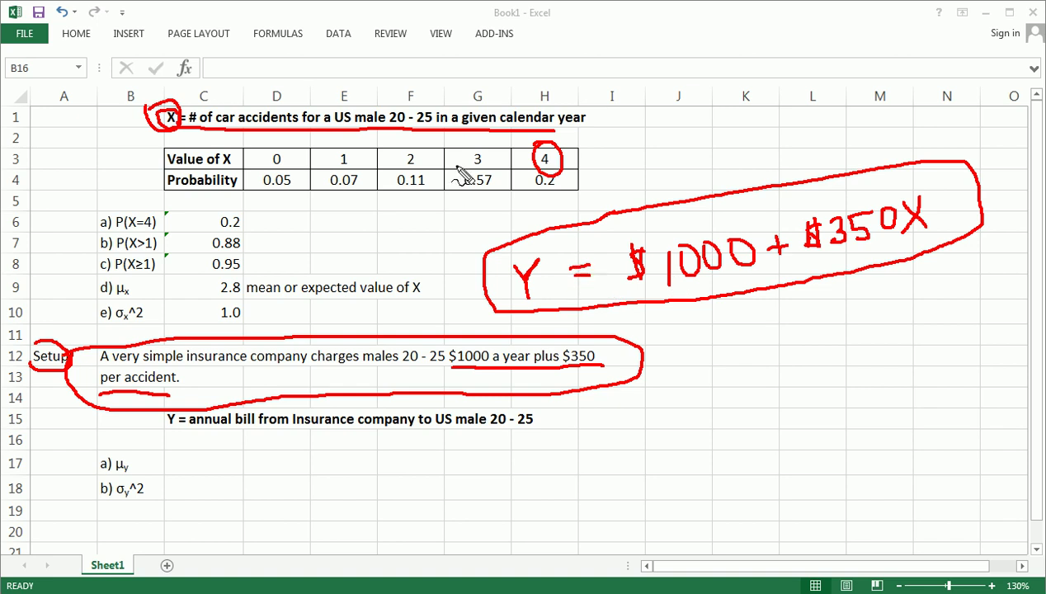
pyautogui.moveTo(328, 125)
pyautogui.mouseDown()
pyautogui.moveTo(330, 107)
pyautogui.moveTo(435, 110)
pyautogui.moveTo(435, 126)
pyautogui.mouseUp()
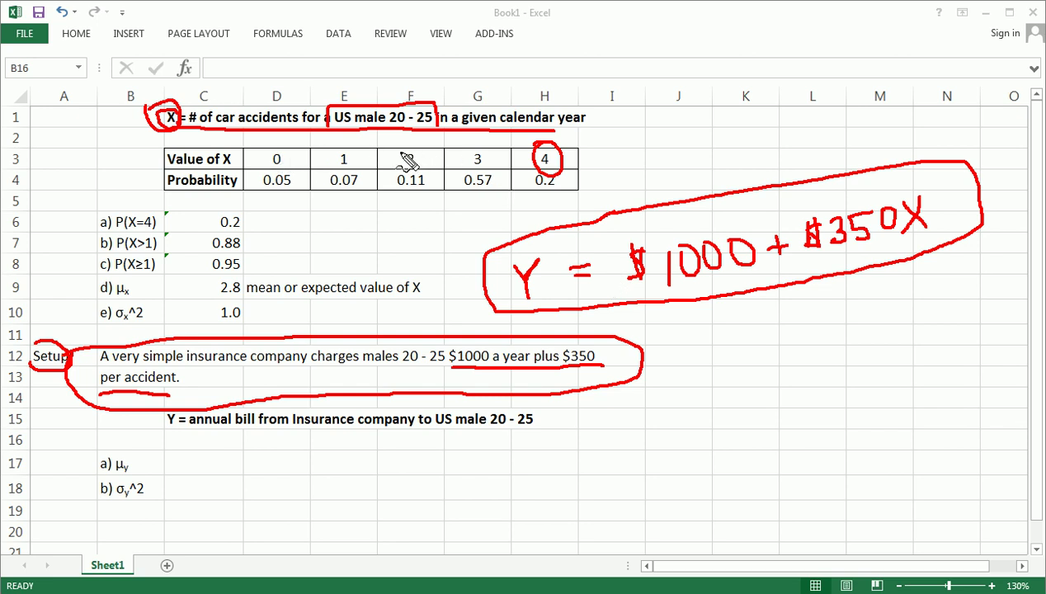
pyautogui.moveTo(404, 155)
pyautogui.mouseDown()
pyautogui.moveTo(422, 155)
pyautogui.moveTo(412, 172)
pyautogui.moveTo(394, 151)
pyautogui.mouseUp()
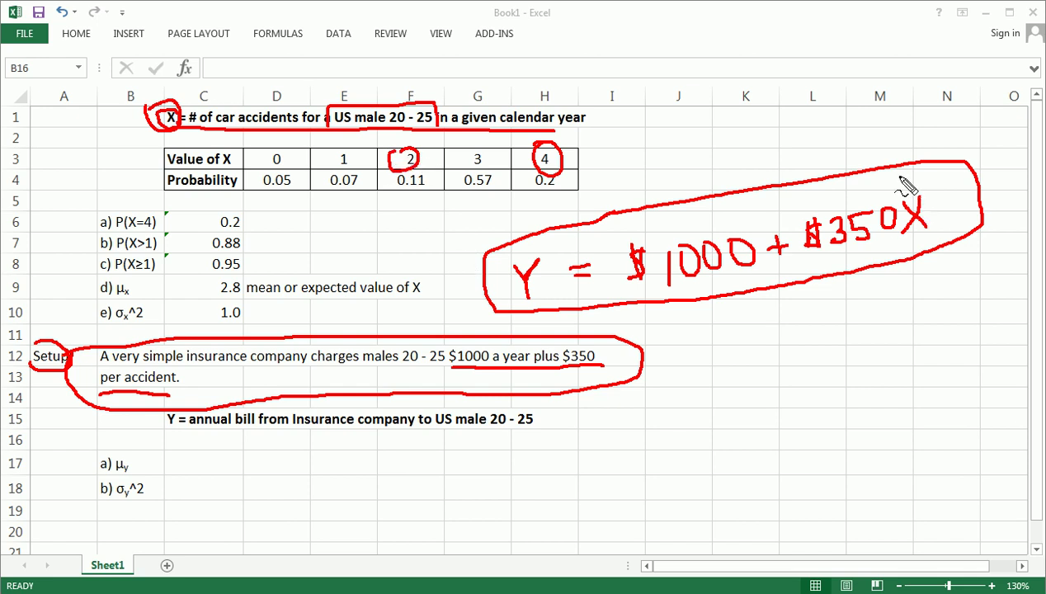
pyautogui.moveTo(899, 171)
pyautogui.mouseDown()
pyautogui.moveTo(916, 187)
pyautogui.moveTo(909, 200)
pyautogui.mouseUp()
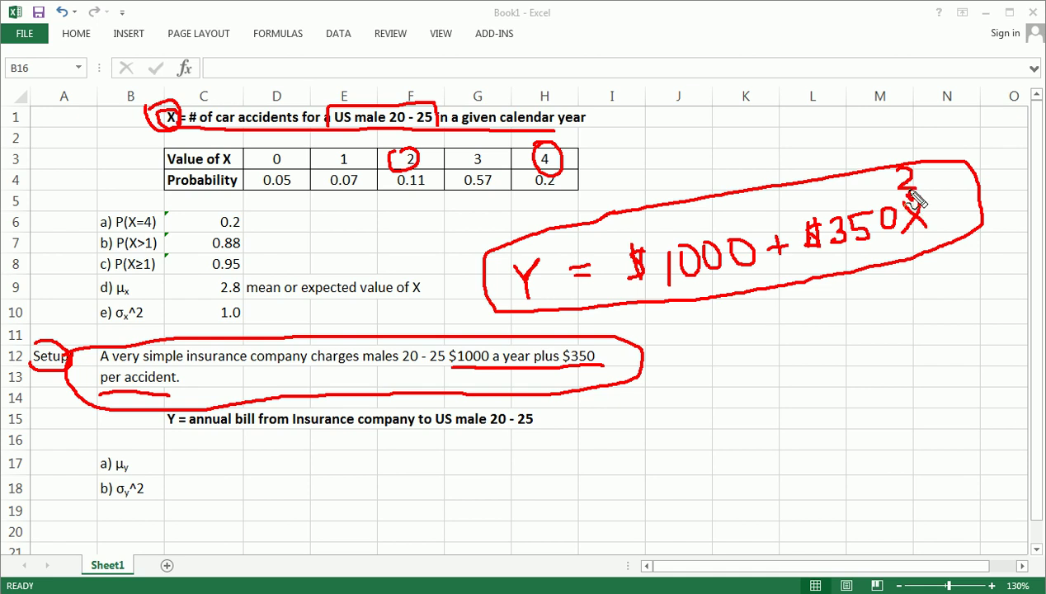
# Write 'Y = $1700' below the formula, circle Y in row 15, and arrow the title's X.
pyautogui.moveTo(716, 328)
pyautogui.mouseDown()
pyautogui.moveTo(740, 334)
pyautogui.moveTo(731, 359)
pyautogui.moveTo(762, 345)
pyautogui.mouseUp()
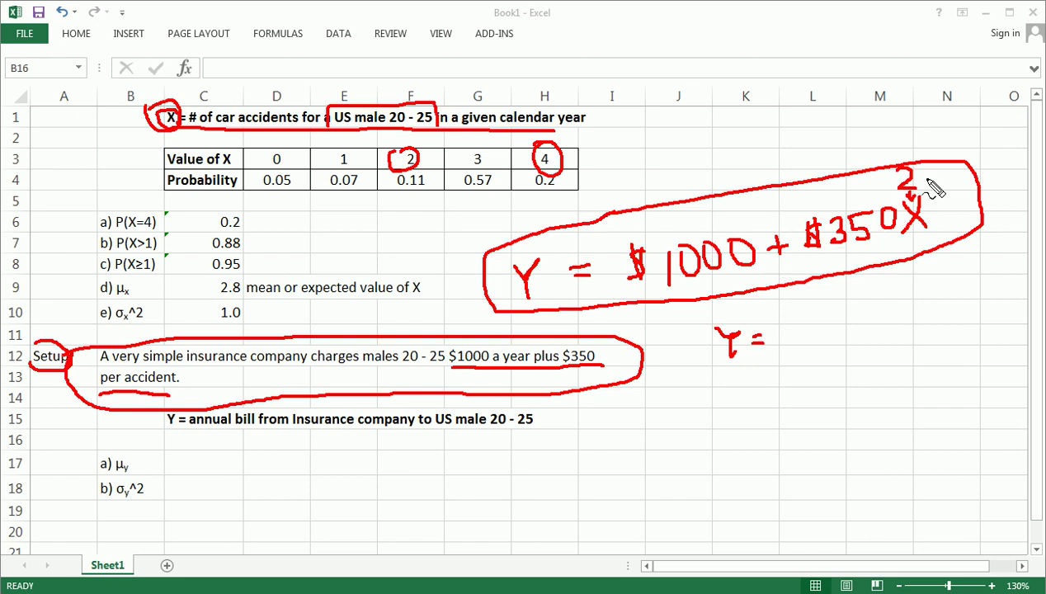
pyautogui.moveTo(786, 326)
pyautogui.mouseDown()
pyautogui.moveTo(817, 321)
pyautogui.moveTo(805, 348)
pyautogui.mouseUp()
pyautogui.moveTo(839, 317)
pyautogui.mouseDown()
pyautogui.moveTo(849, 340)
pyautogui.moveTo(843, 318)
pyautogui.moveTo(864, 324)
pyautogui.moveTo(857, 312)
pyautogui.mouseUp()
pyautogui.moveTo(788, 315); pyautogui.dragTo(775, 339)
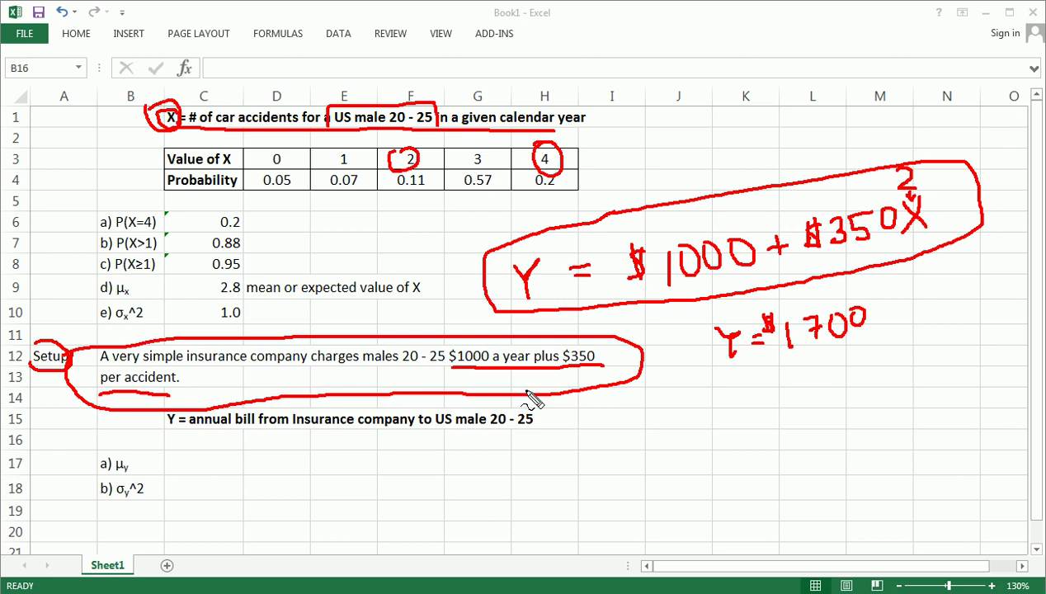
pyautogui.moveTo(168, 426); pyautogui.dragTo(541, 435)
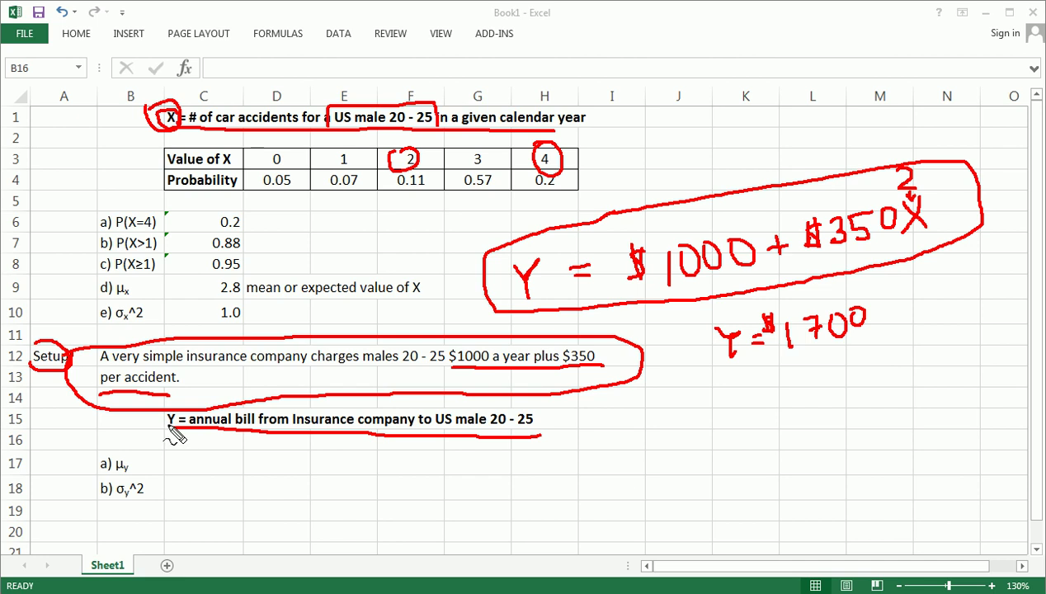
pyautogui.moveTo(159, 423)
pyautogui.mouseDown()
pyautogui.moveTo(175, 405)
pyautogui.moveTo(184, 418)
pyautogui.moveTo(170, 429)
pyautogui.mouseUp()
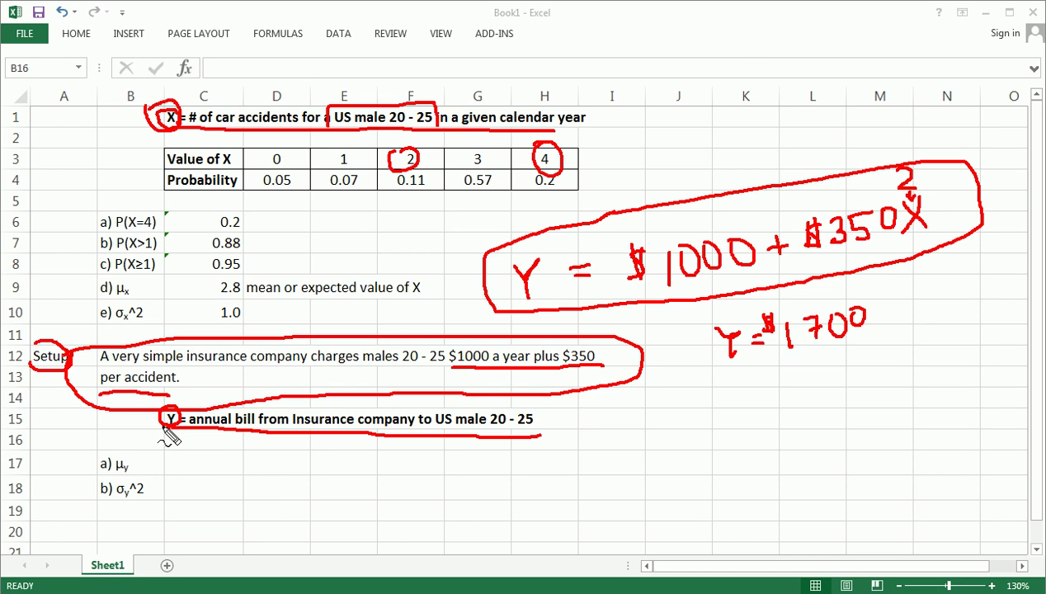
pyautogui.moveTo(162, 134)
pyautogui.mouseDown()
pyautogui.moveTo(147, 115)
pyautogui.moveTo(177, 103)
pyautogui.moveTo(177, 124)
pyautogui.mouseUp()
pyautogui.moveTo(78, 154)
pyautogui.mouseDown()
pyautogui.moveTo(145, 126)
pyautogui.moveTo(135, 141)
pyautogui.mouseUp()
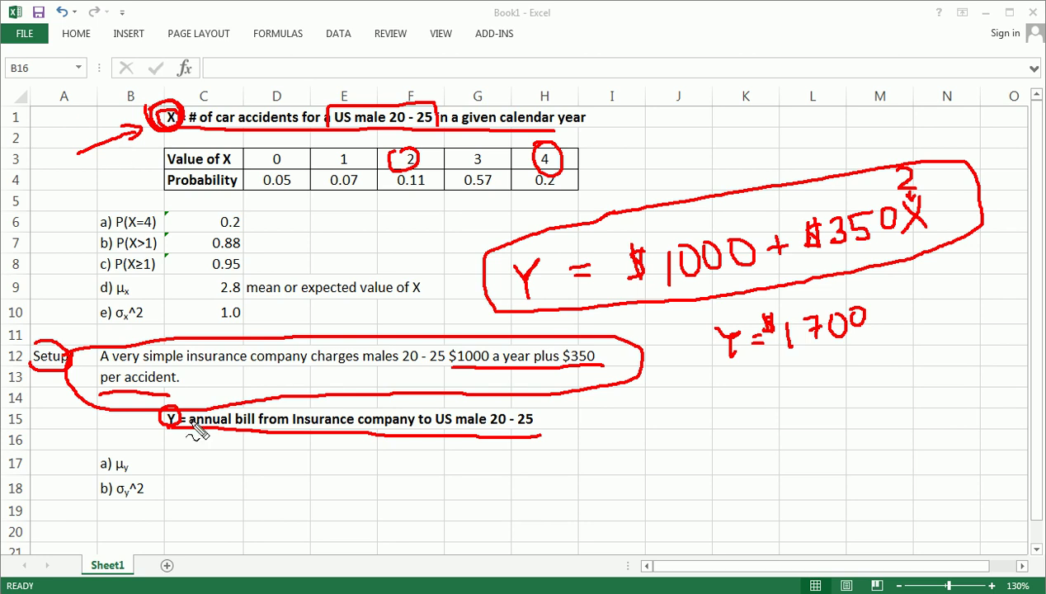
# Clear the ink and enter 'Y = $1000 + $350 X' in cell E13, formatted bold.
pyautogui.press('Escape')
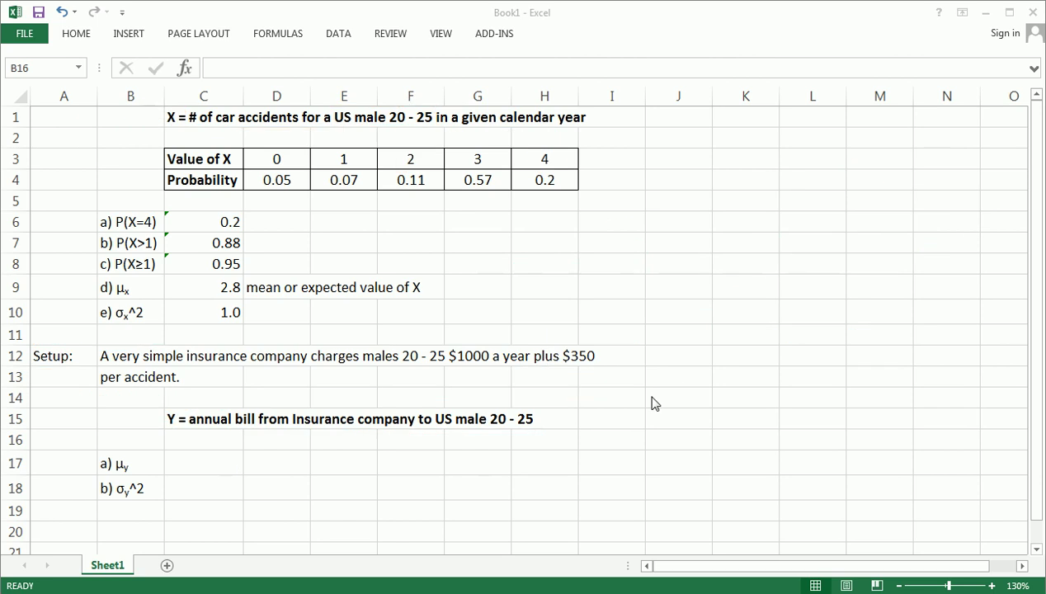
pyautogui.click(330, 373)
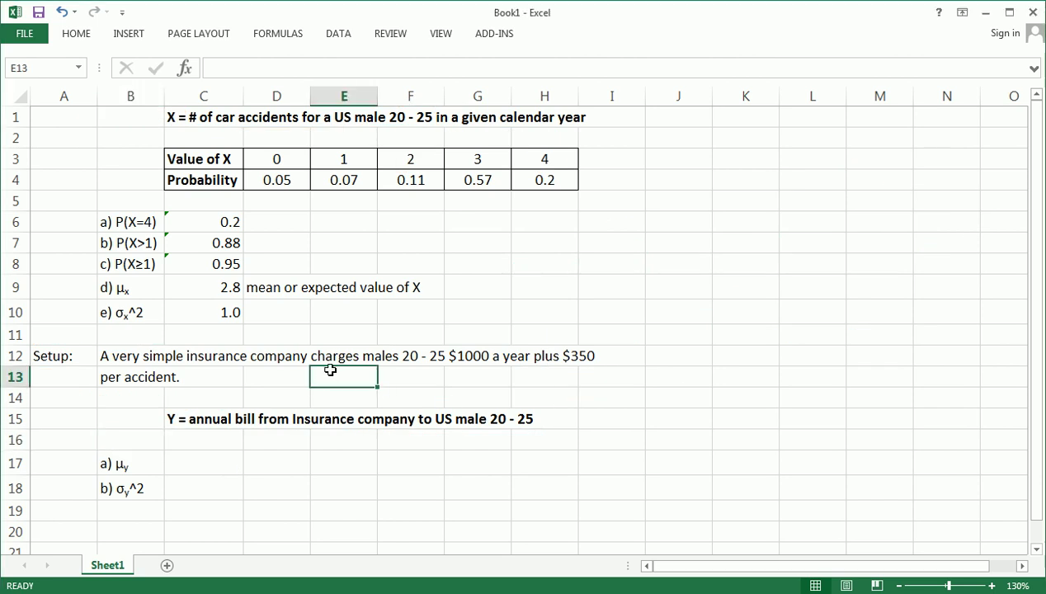
pyautogui.write('Y = 1000')
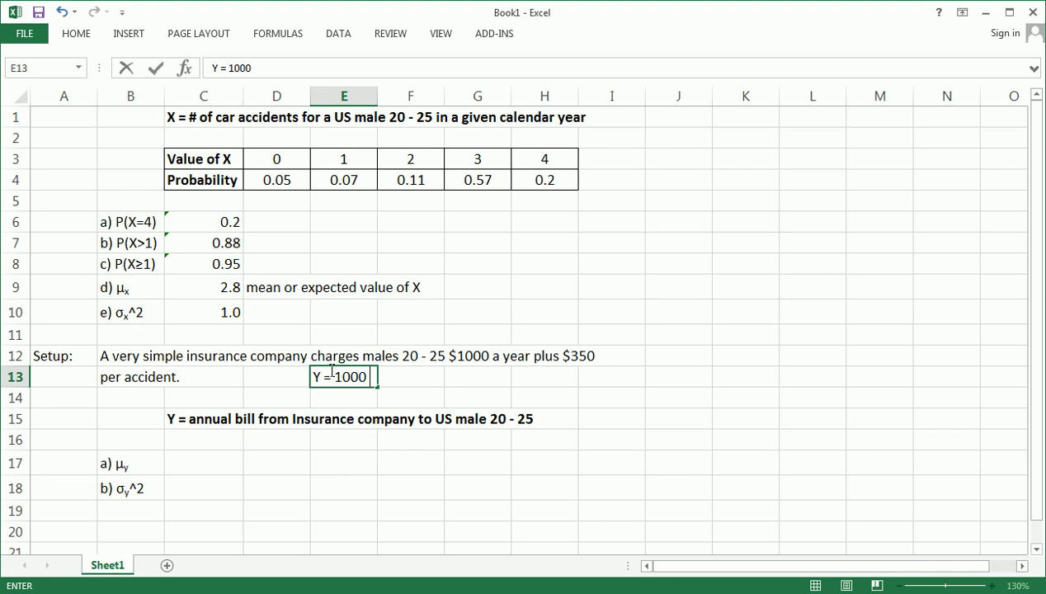
pyautogui.press('BackSpace')
pyautogui.press('BackSpace')
pyautogui.press('BackSpace')
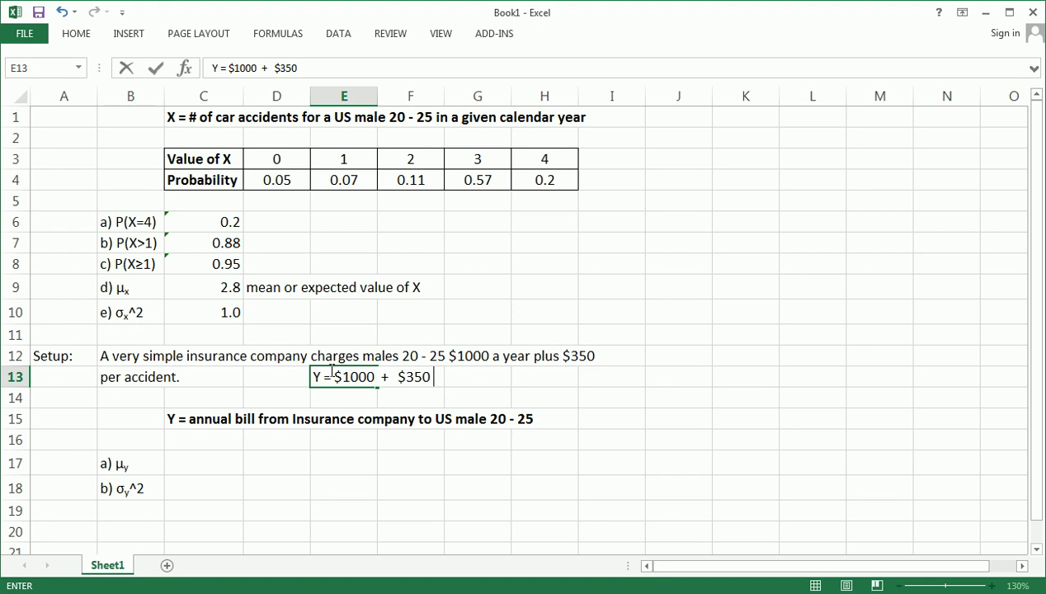
pyautogui.press('Return')
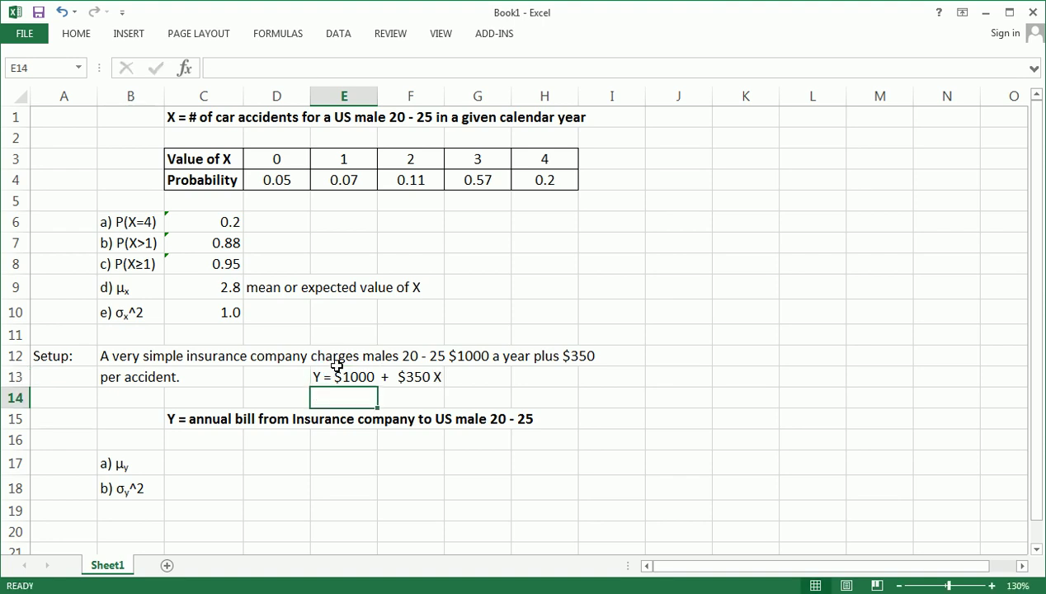
pyautogui.click(337, 375)
pyautogui.hotkey('ctrl', 'b')
pyautogui.click(572, 520)
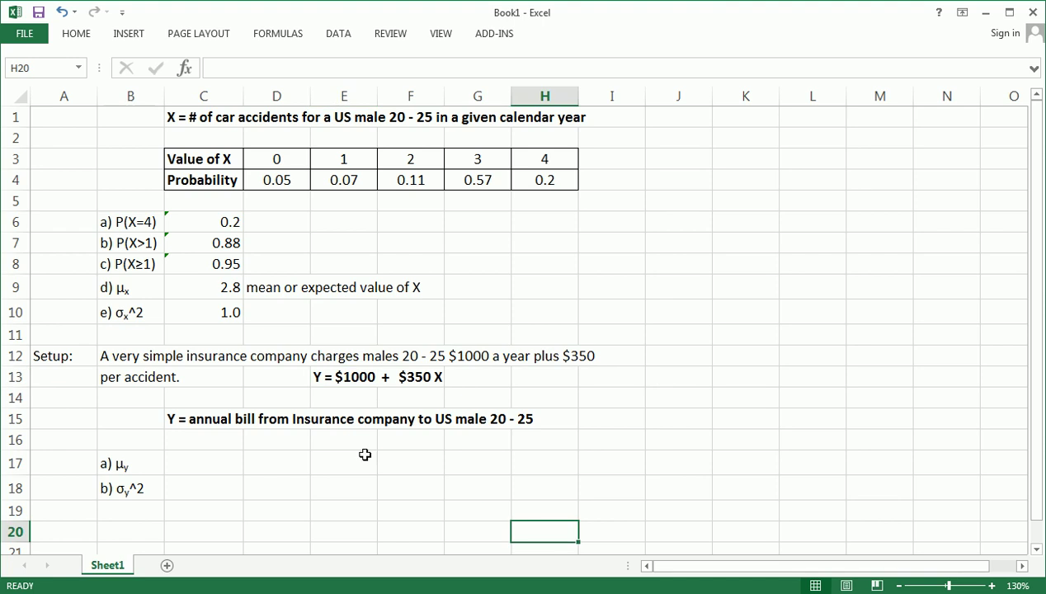
pyautogui.click(343, 380)
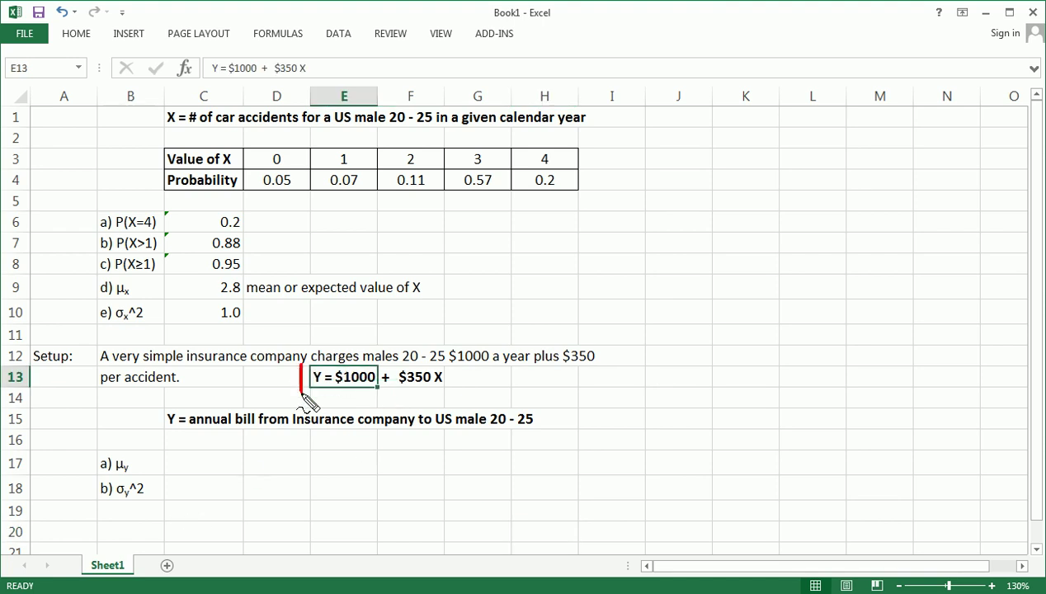
# Box the E13 formula in ink and write a boxed general form 'Y = a + bx' beside it.
pyautogui.moveTo(355, 405)
pyautogui.mouseDown()
pyautogui.moveTo(475, 394)
pyautogui.moveTo(475, 366)
pyautogui.moveTo(304, 366)
pyautogui.mouseUp()
pyautogui.moveTo(643, 244)
pyautogui.mouseDown()
pyautogui.moveTo(656, 258)
pyautogui.moveTo(652, 296)
pyautogui.moveTo(699, 268)
pyautogui.moveTo(699, 282)
pyautogui.moveTo(747, 287)
pyautogui.mouseUp()
pyautogui.moveTo(776, 270)
pyautogui.mouseDown()
pyautogui.moveTo(778, 294)
pyautogui.moveTo(793, 283)
pyautogui.mouseUp()
pyautogui.moveTo(822, 256)
pyautogui.mouseDown()
pyautogui.moveTo(819, 297)
pyautogui.moveTo(839, 287)
pyautogui.moveTo(872, 305)
pyautogui.moveTo(845, 304)
pyautogui.mouseUp()
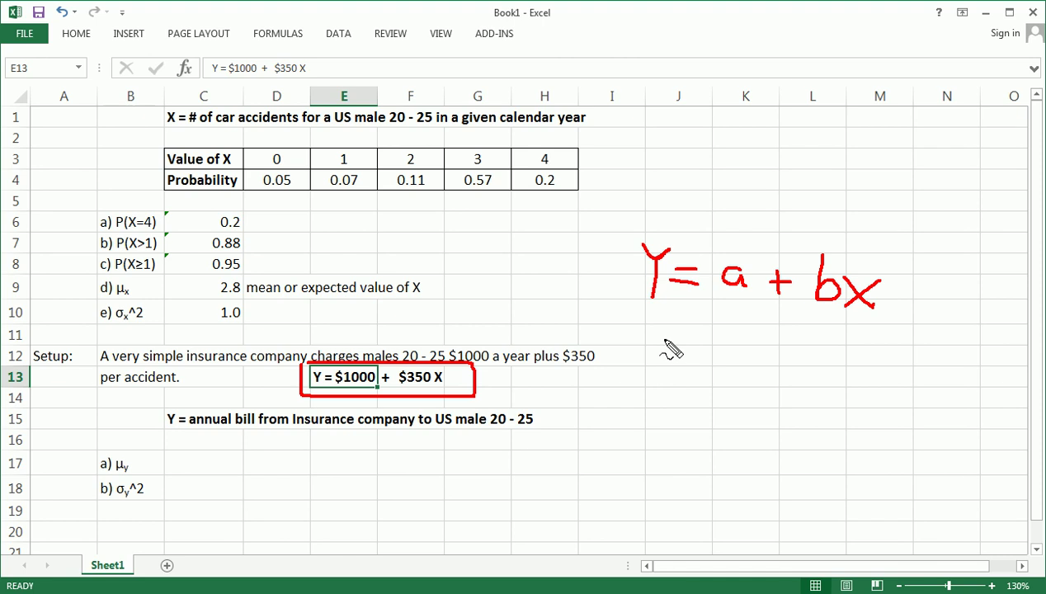
pyautogui.moveTo(623, 231)
pyautogui.mouseDown()
pyautogui.moveTo(611, 300)
pyautogui.moveTo(805, 330)
pyautogui.moveTo(937, 336)
pyautogui.moveTo(939, 260)
pyautogui.moveTo(632, 235)
pyautogui.mouseUp()
pyautogui.moveTo(660, 157)
pyautogui.mouseDown()
pyautogui.moveTo(648, 183)
pyautogui.moveTo(697, 173)
pyautogui.moveTo(752, 192)
pyautogui.moveTo(779, 176)
pyautogui.moveTo(819, 201)
pyautogui.mouseUp()
# Label the boxed equation 'Linear Function' in red ink, with a mark above it.
pyautogui.moveTo(820, 167)
pyautogui.mouseDown()
pyautogui.moveTo(818, 201)
pyautogui.moveTo(843, 169)
pyautogui.moveTo(818, 183)
pyautogui.moveTo(898, 212)
pyautogui.mouseUp()
pyautogui.click(844, 190)
pyautogui.moveTo(912, 176)
pyautogui.mouseDown()
pyautogui.moveTo(903, 212)
pyautogui.moveTo(912, 198)
pyautogui.moveTo(920, 212)
pyautogui.moveTo(924, 192)
pyautogui.moveTo(938, 213)
pyautogui.moveTo(967, 212)
pyautogui.mouseUp()
pyautogui.moveTo(889, 120)
pyautogui.mouseDown()
pyautogui.moveTo(891, 172)
pyautogui.moveTo(932, 144)
pyautogui.mouseUp()
pyautogui.moveTo(914, 109); pyautogui.dragTo(885, 157)
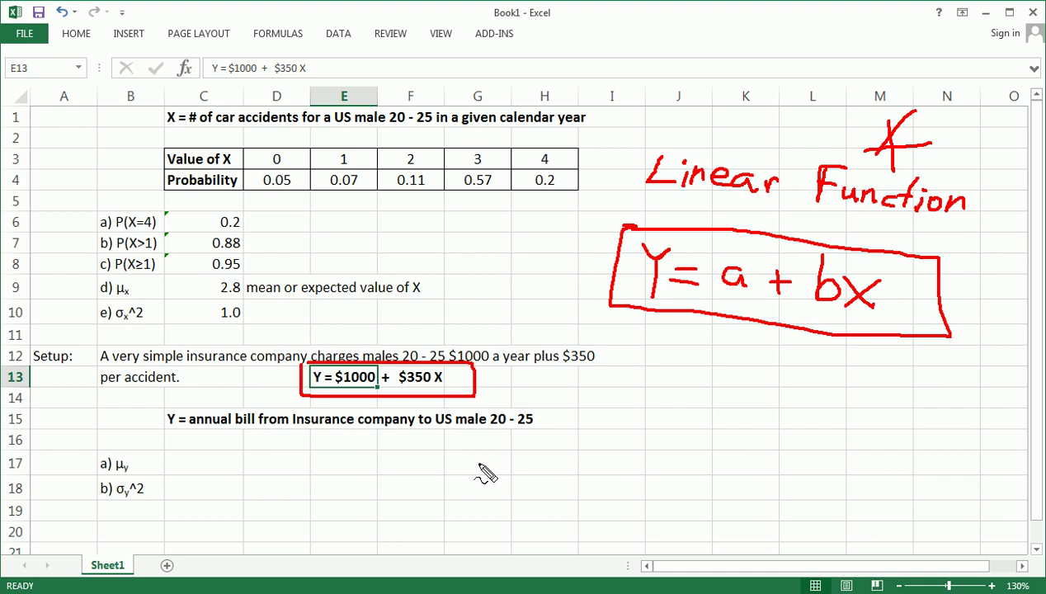
# Circle the μy and μx labels, begin writing 'μ =', and loop the X table and E13 formula.
pyautogui.moveTo(94, 458)
pyautogui.mouseDown()
pyautogui.moveTo(119, 449)
pyautogui.moveTo(133, 480)
pyautogui.moveTo(106, 488)
pyautogui.moveTo(95, 462)
pyautogui.mouseUp()
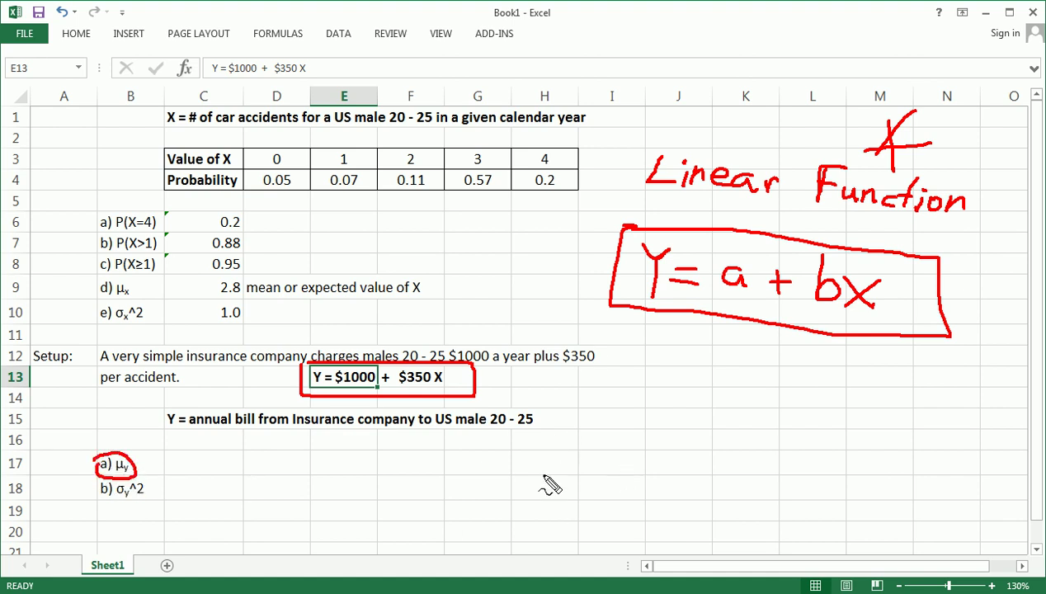
pyautogui.moveTo(543, 476)
pyautogui.mouseDown()
pyautogui.moveTo(563, 439)
pyautogui.moveTo(588, 467)
pyautogui.mouseUp()
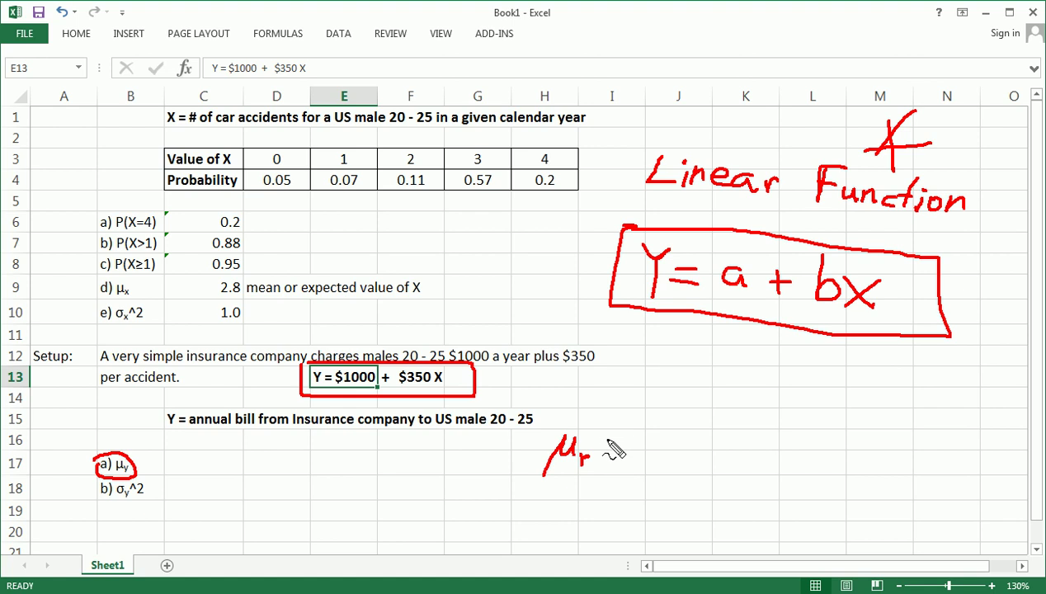
pyautogui.moveTo(604, 440); pyautogui.dragTo(619, 441)
pyautogui.moveTo(122, 279)
pyautogui.mouseDown()
pyautogui.moveTo(139, 300)
pyautogui.moveTo(113, 293)
pyautogui.mouseUp()
pyautogui.moveTo(169, 138)
pyautogui.mouseDown()
pyautogui.moveTo(594, 128)
pyautogui.moveTo(548, 198)
pyautogui.moveTo(155, 194)
pyautogui.moveTo(151, 151)
pyautogui.moveTo(177, 150)
pyautogui.mouseUp()
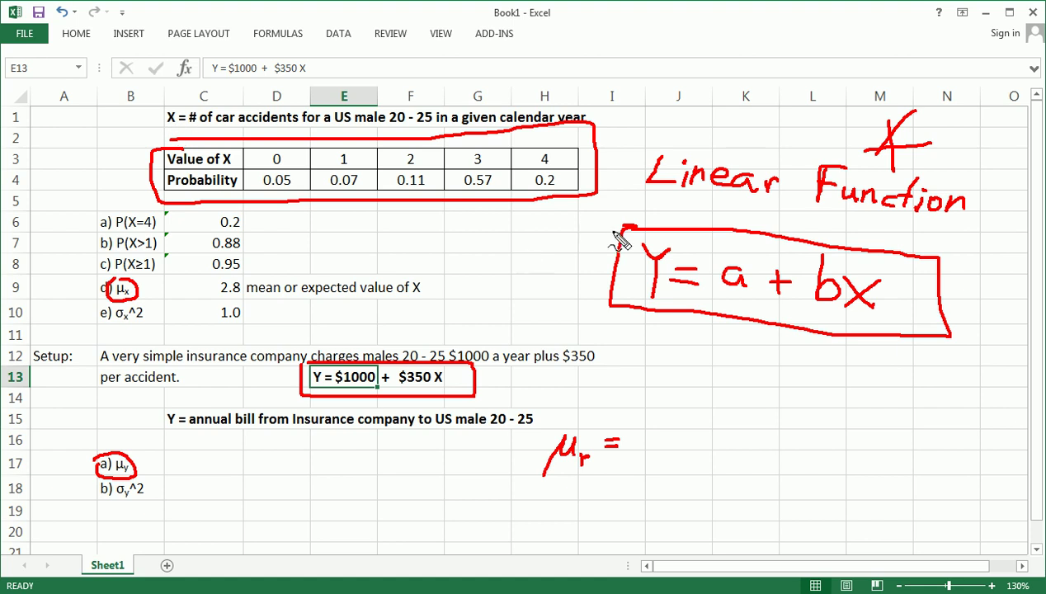
pyautogui.moveTo(290, 377)
pyautogui.mouseDown()
pyautogui.moveTo(409, 350)
pyautogui.moveTo(485, 380)
pyautogui.moveTo(473, 399)
pyautogui.moveTo(374, 405)
pyautogui.moveTo(281, 388)
pyautogui.moveTo(289, 359)
pyautogui.mouseUp()
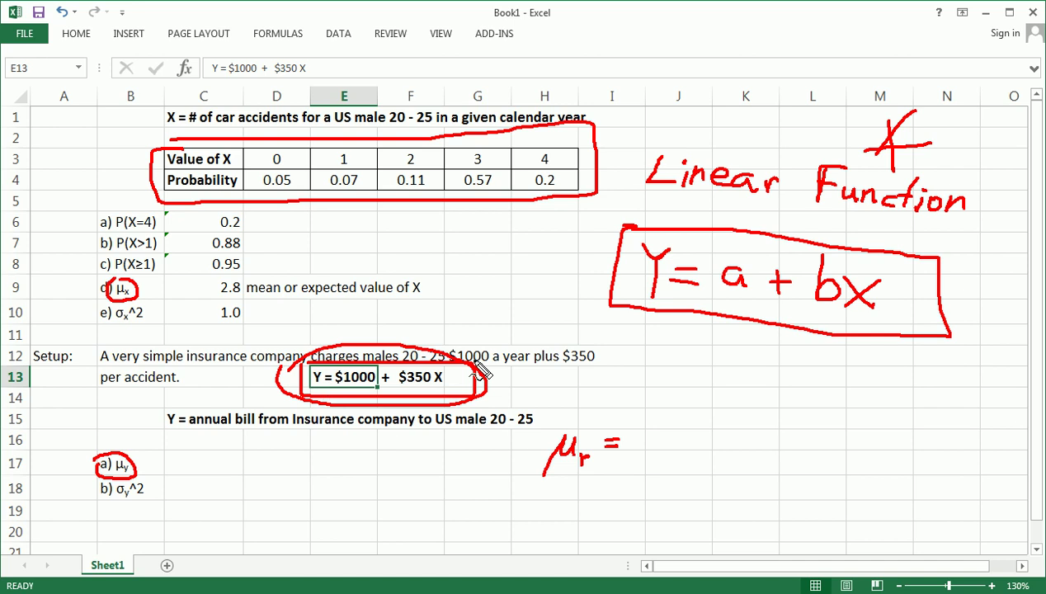
# Underline 'Linear Function', complete 'μY = a + bμx', and start noting a's value.
pyautogui.moveTo(663, 204); pyautogui.dragTo(919, 211)
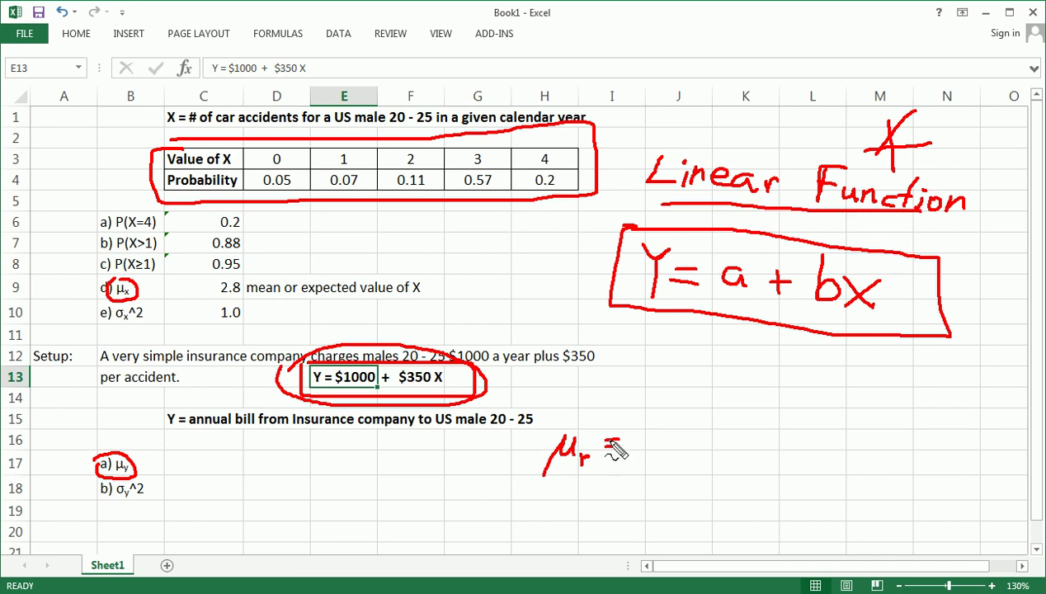
pyautogui.moveTo(607, 448); pyautogui.dragTo(620, 449)
pyautogui.moveTo(652, 440)
pyautogui.mouseDown()
pyautogui.moveTo(686, 443)
pyautogui.moveTo(687, 454)
pyautogui.moveTo(713, 448)
pyautogui.moveTo(715, 458)
pyautogui.moveTo(720, 445)
pyautogui.moveTo(730, 452)
pyautogui.moveTo(719, 459)
pyautogui.moveTo(739, 458)
pyautogui.moveTo(745, 438)
pyautogui.moveTo(770, 459)
pyautogui.mouseUp()
pyautogui.moveTo(771, 445); pyautogui.dragTo(760, 460)
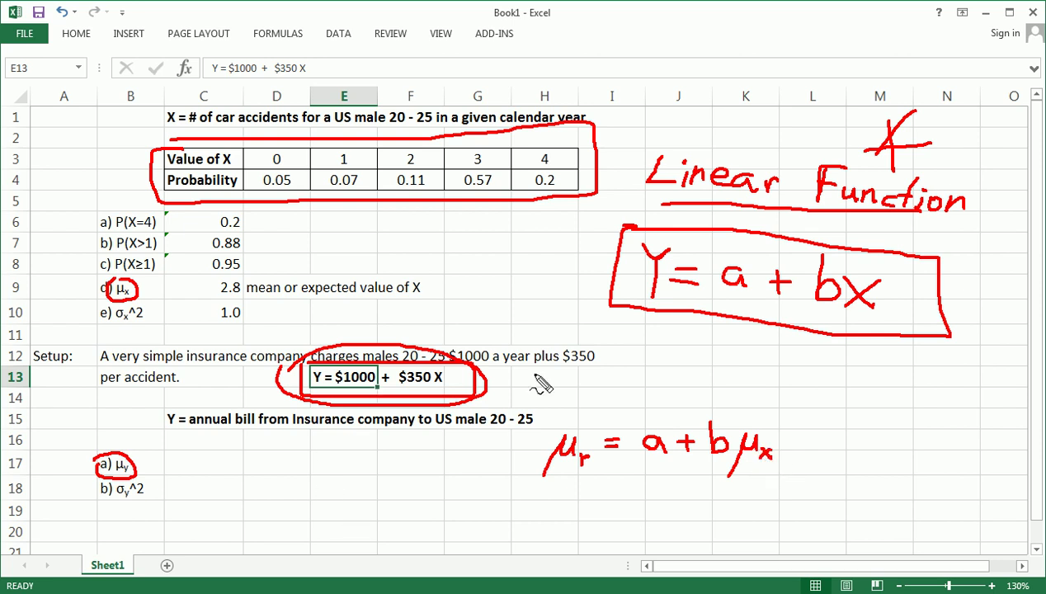
pyautogui.moveTo(543, 371)
pyautogui.mouseDown()
pyautogui.moveTo(592, 369)
pyautogui.moveTo(592, 382)
pyautogui.moveTo(590, 370)
pyautogui.moveTo(593, 382)
pyautogui.moveTo(606, 370)
pyautogui.moveTo(652, 376)
pyautogui.mouseUp()
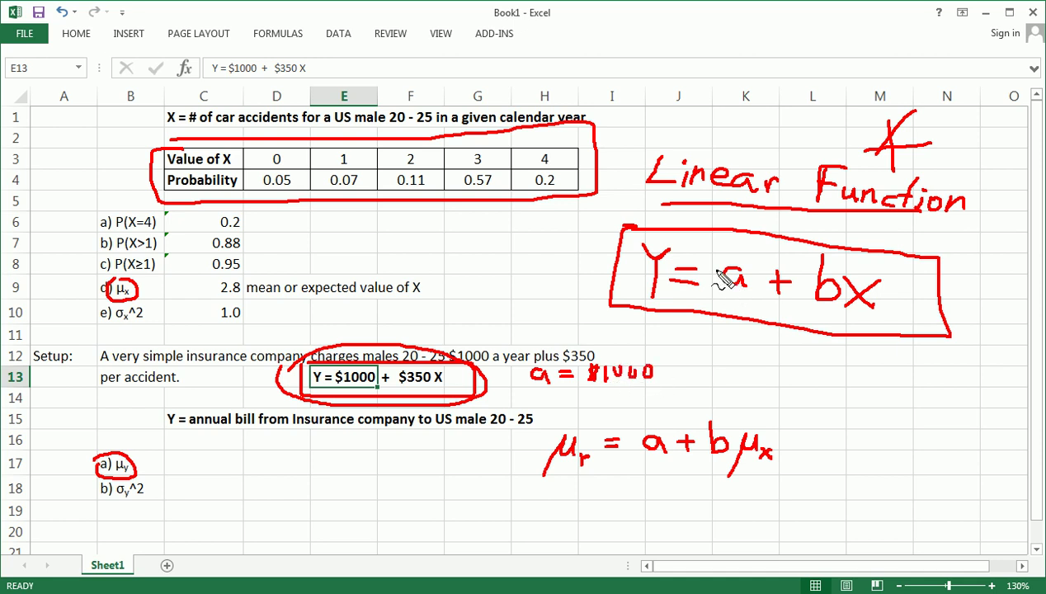
# Write 'a = $1000' and 'b = $350' in ink, circling a and b in Y = a + bx.
pyautogui.moveTo(712, 264)
pyautogui.mouseDown()
pyautogui.moveTo(747, 253)
pyautogui.moveTo(763, 277)
pyautogui.moveTo(756, 297)
pyautogui.moveTo(711, 284)
pyautogui.moveTo(738, 257)
pyautogui.mouseUp()
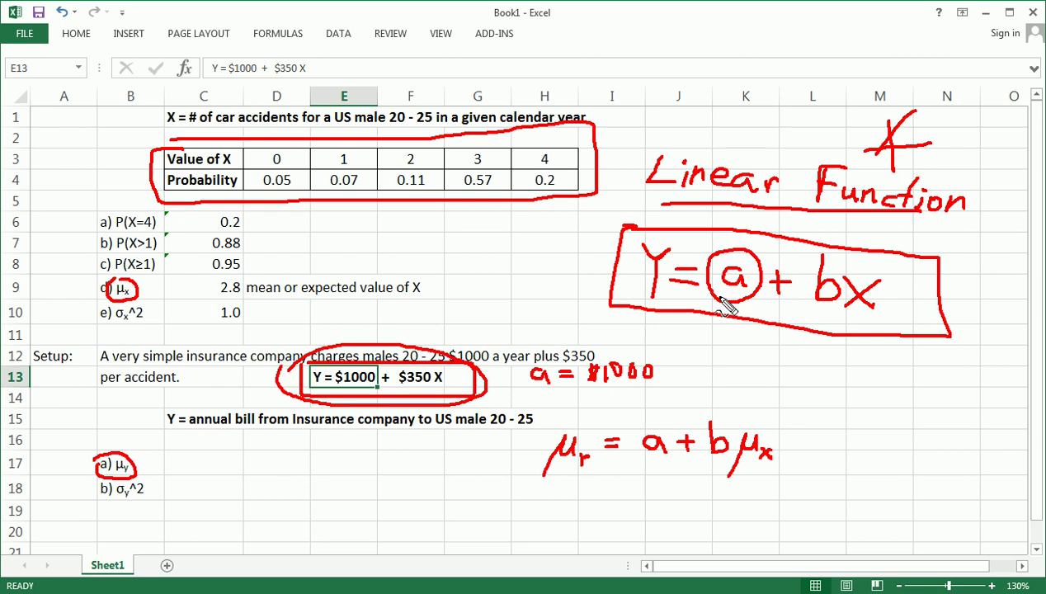
pyautogui.moveTo(535, 390); pyautogui.dragTo(537, 407)
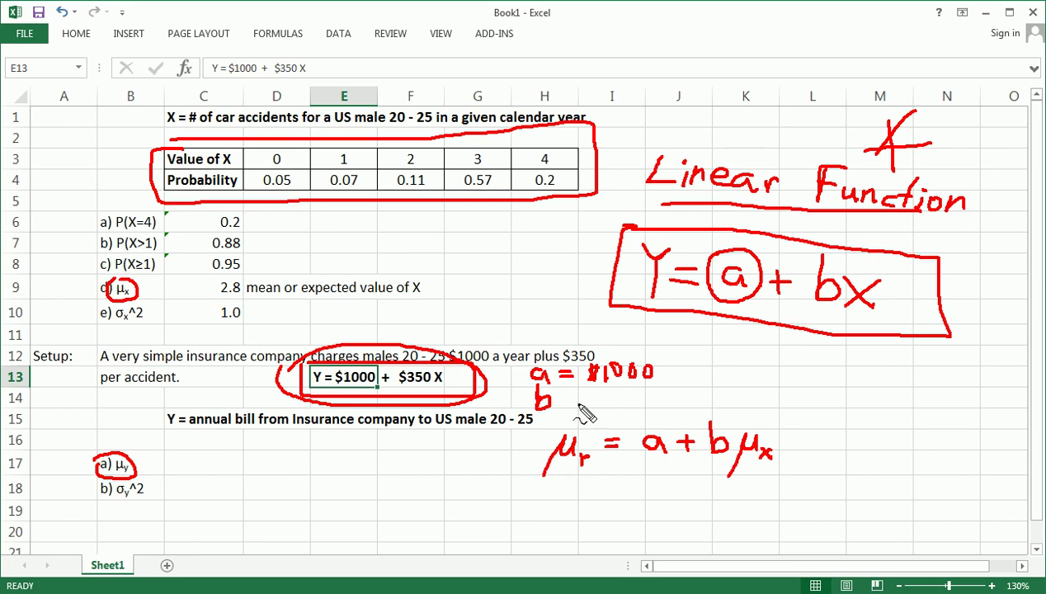
pyautogui.moveTo(563, 396); pyautogui.dragTo(573, 397)
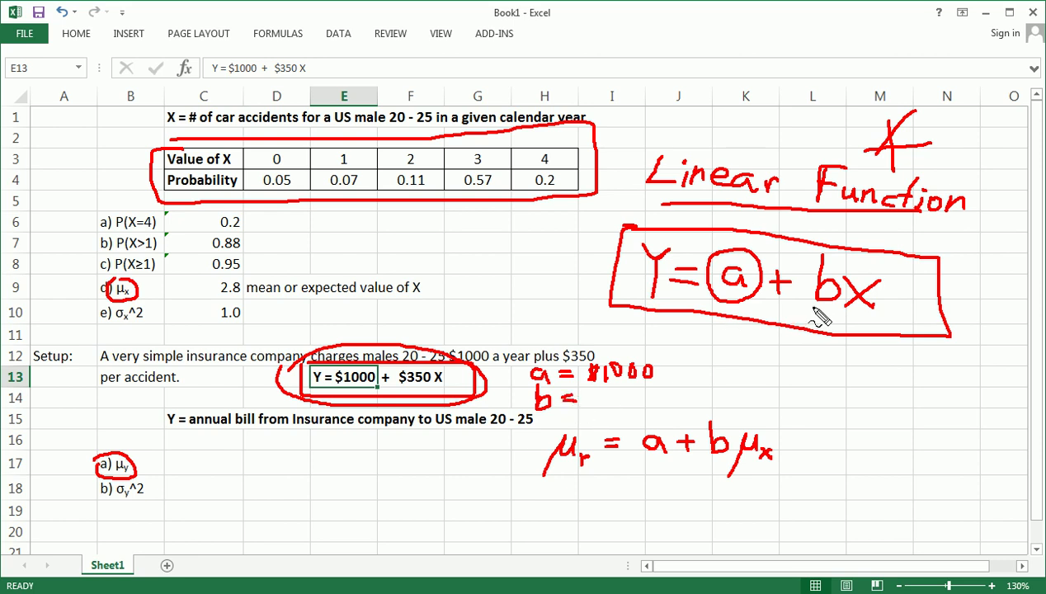
pyautogui.moveTo(811, 264)
pyautogui.mouseDown()
pyautogui.moveTo(841, 273)
pyautogui.moveTo(839, 308)
pyautogui.moveTo(808, 306)
pyautogui.moveTo(805, 272)
pyautogui.mouseUp()
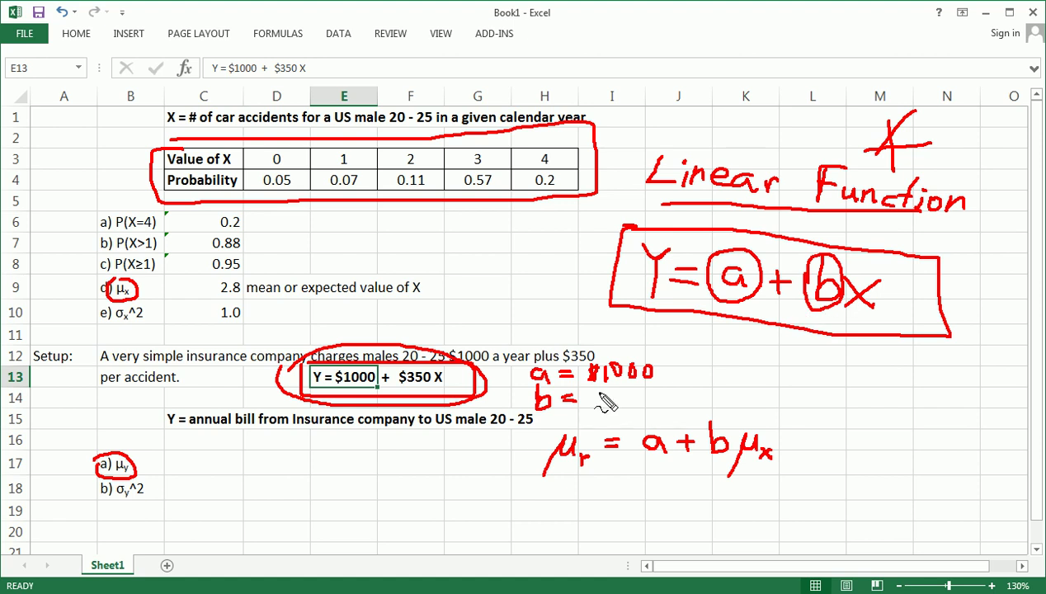
pyautogui.moveTo(598, 402)
pyautogui.mouseDown()
pyautogui.moveTo(595, 390)
pyautogui.moveTo(620, 397)
pyautogui.moveTo(614, 408)
pyautogui.moveTo(635, 389)
pyautogui.moveTo(653, 396)
pyautogui.moveTo(647, 389)
pyautogui.mouseUp()
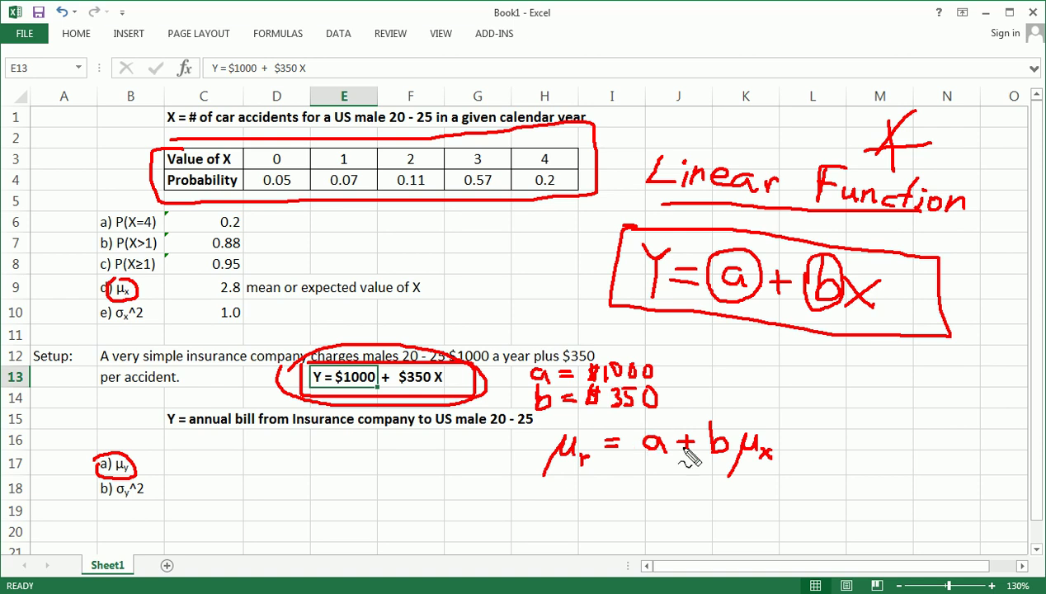
# Circle the 2.8 mean in C9 and extend the rule to '= 1000 + 350(2.8)'.
pyautogui.moveTo(777, 440)
pyautogui.mouseDown()
pyautogui.moveTo(802, 435)
pyautogui.moveTo(818, 436)
pyautogui.moveTo(818, 445)
pyautogui.moveTo(824, 433)
pyautogui.moveTo(849, 441)
pyautogui.moveTo(868, 431)
pyautogui.moveTo(866, 445)
pyautogui.moveTo(861, 435)
pyautogui.moveTo(884, 423)
pyautogui.moveTo(888, 438)
pyautogui.moveTo(914, 425)
pyautogui.mouseUp()
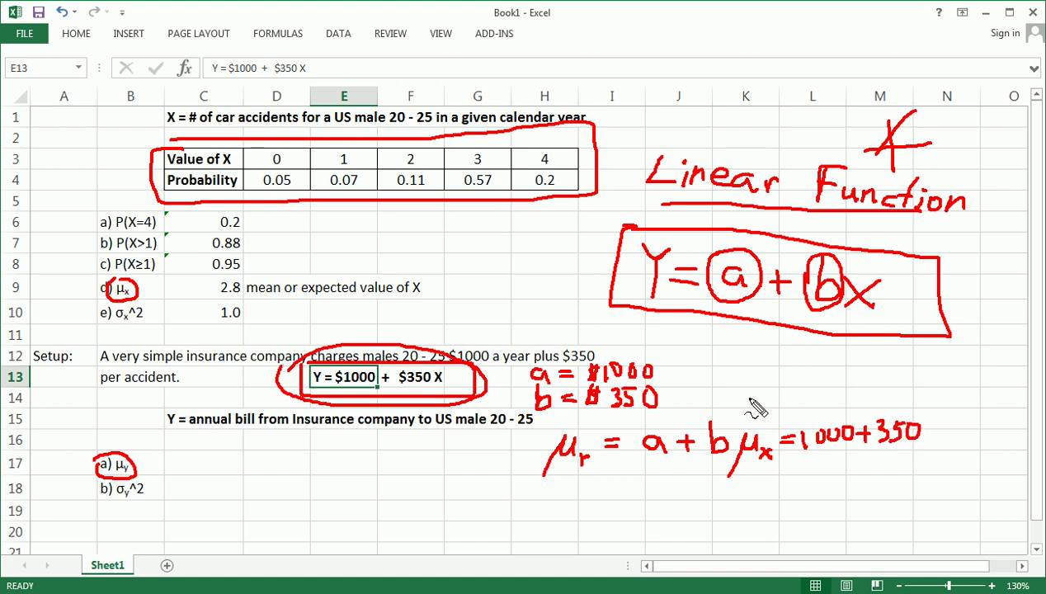
pyautogui.moveTo(204, 295)
pyautogui.mouseDown()
pyautogui.moveTo(243, 288)
pyautogui.moveTo(241, 305)
pyautogui.moveTo(221, 309)
pyautogui.moveTo(244, 279)
pyautogui.mouseUp()
pyautogui.moveTo(928, 437)
pyautogui.mouseDown()
pyautogui.moveTo(928, 446)
pyautogui.moveTo(940, 428)
pyautogui.moveTo(954, 437)
pyautogui.moveTo(965, 422)
pyautogui.moveTo(971, 445)
pyautogui.mouseUp()
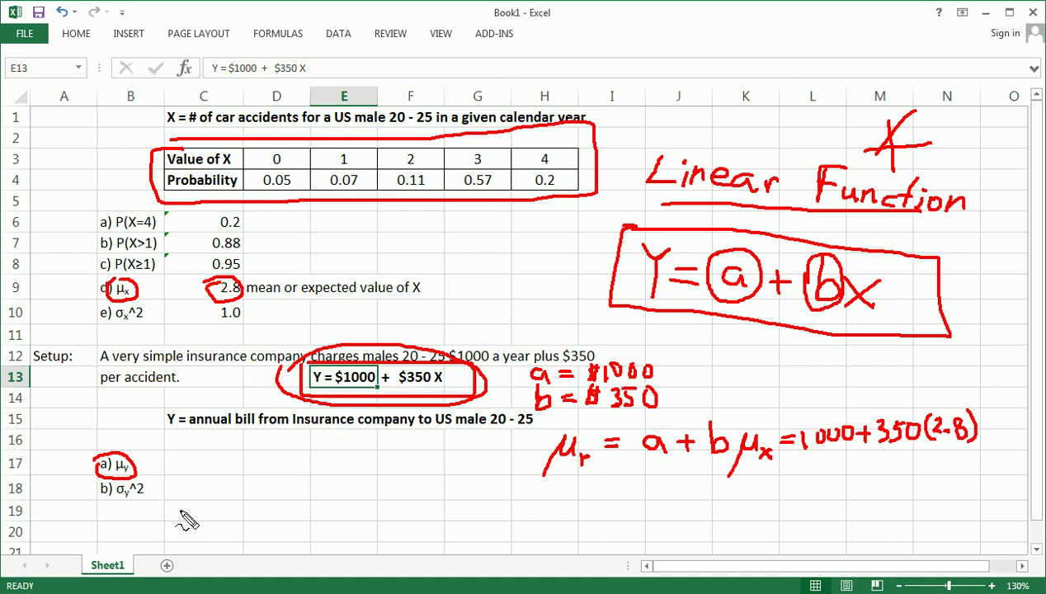
# Clear the ink and enter =1000+350*C9 in C17, giving a mean bill of 1980.
pyautogui.press('Escape')
pyautogui.click(203, 464)
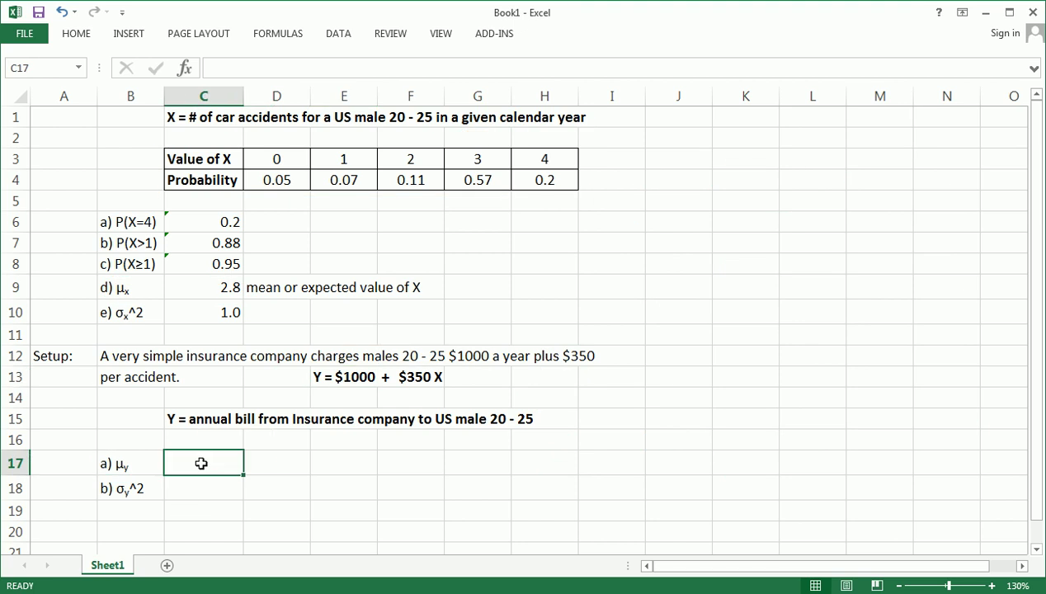
pyautogui.write('=1000+350*')
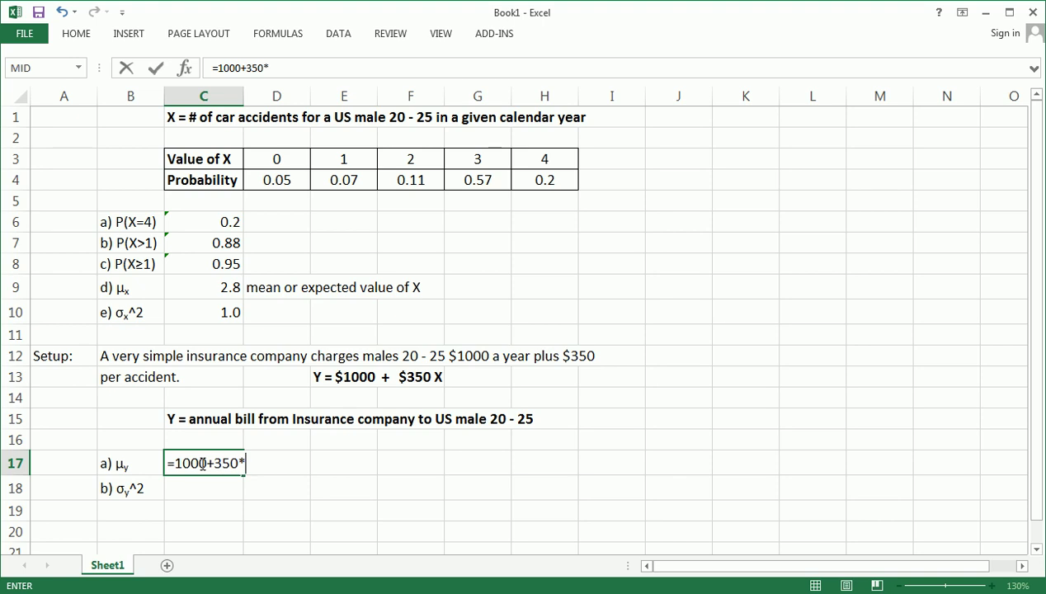
pyautogui.click(220, 287)
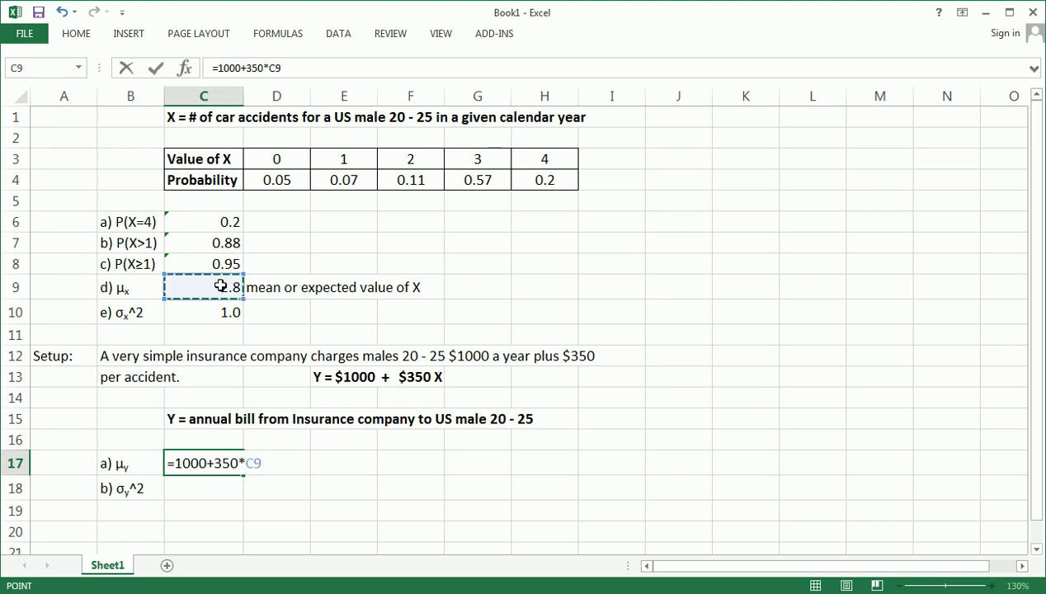
pyautogui.press('Return')
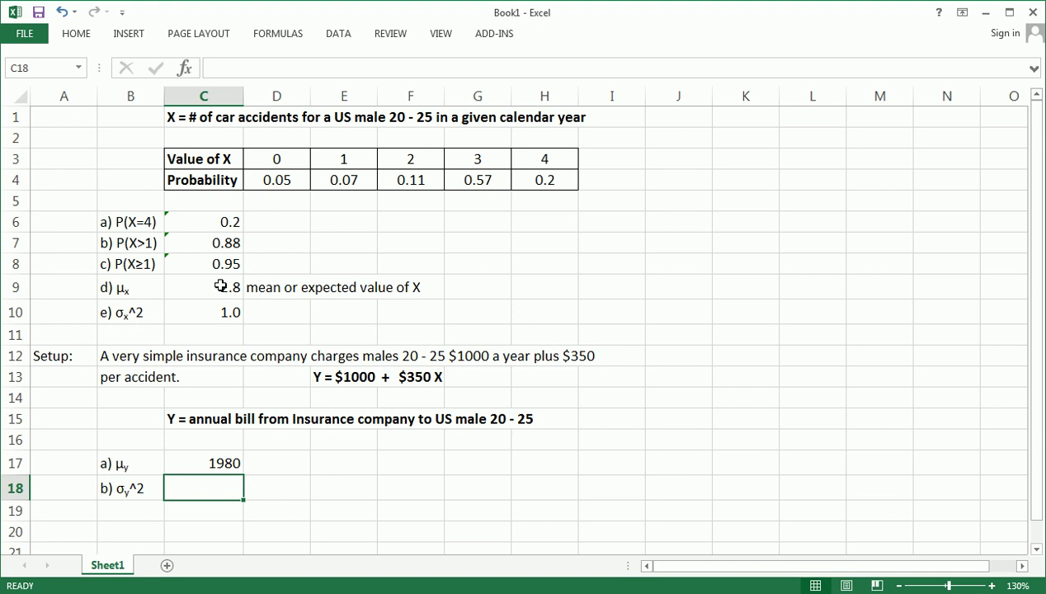
# Circle the X table, μy label and C10's 1.0 variance, then select C10 to view its formula.
pyautogui.moveTo(165, 138)
pyautogui.mouseDown()
pyautogui.moveTo(568, 140)
pyautogui.moveTo(618, 163)
pyautogui.moveTo(471, 212)
pyautogui.moveTo(132, 215)
pyautogui.moveTo(154, 154)
pyautogui.moveTo(150, 199)
pyautogui.mouseUp()
pyautogui.moveTo(122, 467)
pyautogui.mouseDown()
pyautogui.moveTo(134, 485)
pyautogui.moveTo(142, 458)
pyautogui.mouseUp()
pyautogui.click(142, 488)
pyautogui.click(204, 488)
pyautogui.moveTo(216, 320)
pyautogui.mouseDown()
pyautogui.moveTo(254, 339)
pyautogui.moveTo(213, 313)
pyautogui.mouseUp()
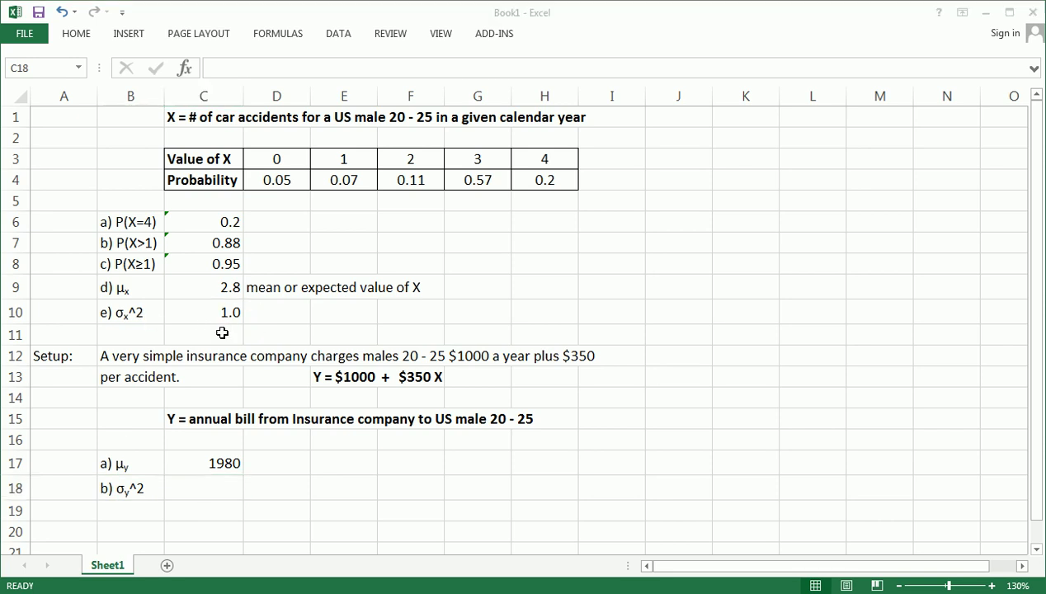
pyautogui.click(230, 312)
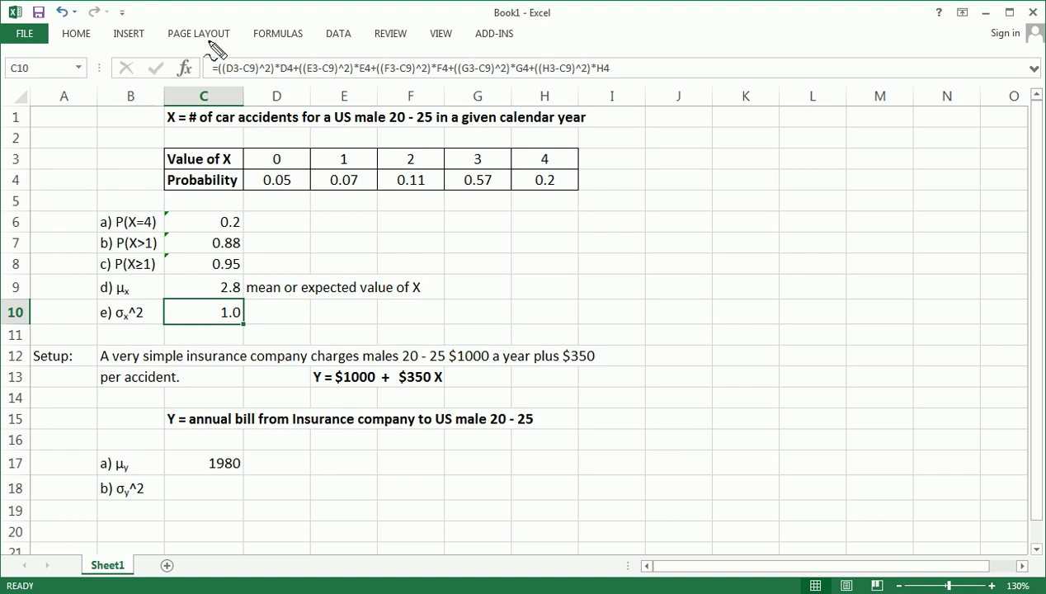
# Mark C10's variance formula and the Value of X row, then clear the marks and select F18.
pyautogui.moveTo(211, 41)
pyautogui.mouseDown()
pyautogui.moveTo(499, 46)
pyautogui.moveTo(569, 99)
pyautogui.moveTo(334, 99)
pyautogui.moveTo(202, 61)
pyautogui.moveTo(213, 43)
pyautogui.mouseUp()
pyautogui.moveTo(259, 143)
pyautogui.mouseDown()
pyautogui.moveTo(533, 140)
pyautogui.moveTo(567, 145)
pyautogui.moveTo(569, 159)
pyautogui.moveTo(267, 172)
pyautogui.moveTo(259, 146)
pyautogui.mouseUp()
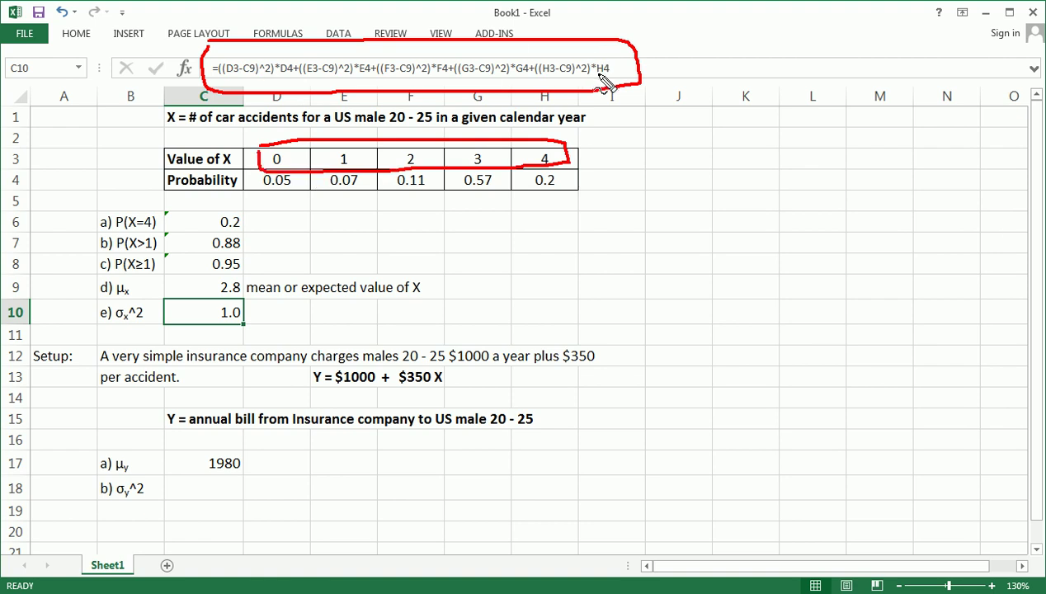
pyautogui.press('Escape')
pyautogui.press('Down')
pyautogui.press('Down')
pyautogui.press('Down')
pyautogui.press('Down')
pyautogui.press('Down')
pyautogui.press('Down')
pyautogui.press('Down')
pyautogui.press('Down')
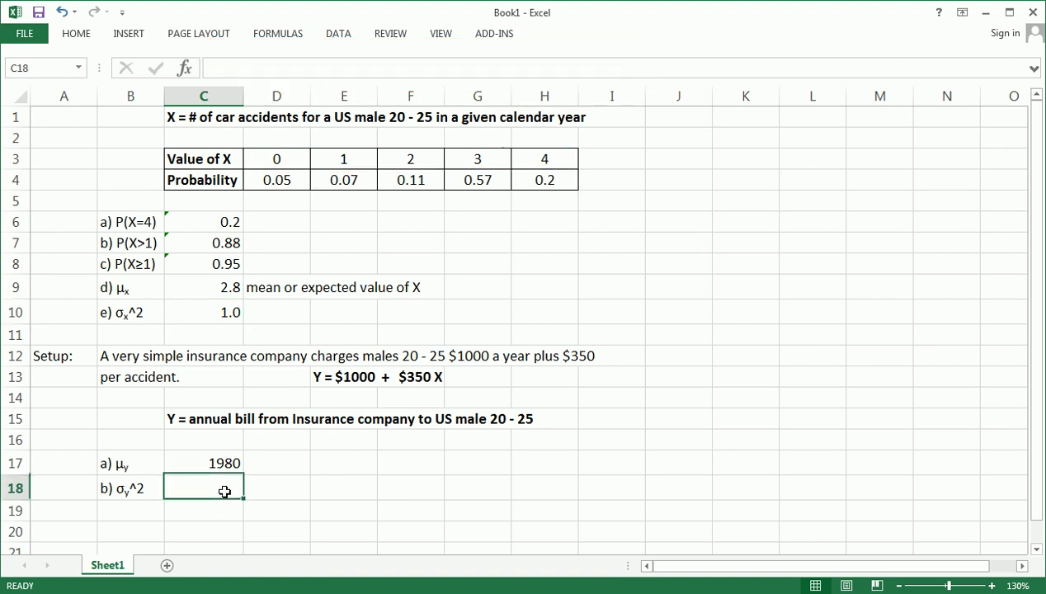
pyautogui.click(395, 487)
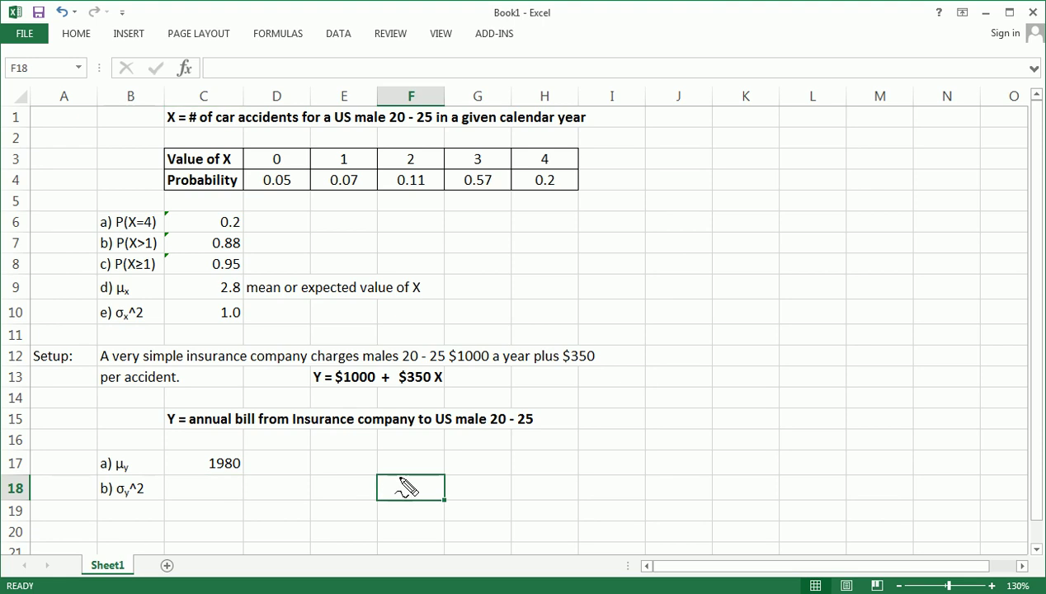
# Handwrite the variance rule σY² = b²σx² beside row 18.
pyautogui.moveTo(507, 460)
pyautogui.mouseDown()
pyautogui.moveTo(459, 463)
pyautogui.moveTo(460, 474)
pyautogui.moveTo(476, 475)
pyautogui.moveTo(480, 461)
pyautogui.moveTo(489, 489)
pyautogui.mouseUp()
pyautogui.moveTo(507, 446); pyautogui.dragTo(541, 465)
pyautogui.moveTo(528, 471)
pyautogui.mouseDown()
pyautogui.moveTo(583, 473)
pyautogui.moveTo(575, 482)
pyautogui.mouseUp()
pyautogui.moveTo(586, 443); pyautogui.dragTo(596, 454)
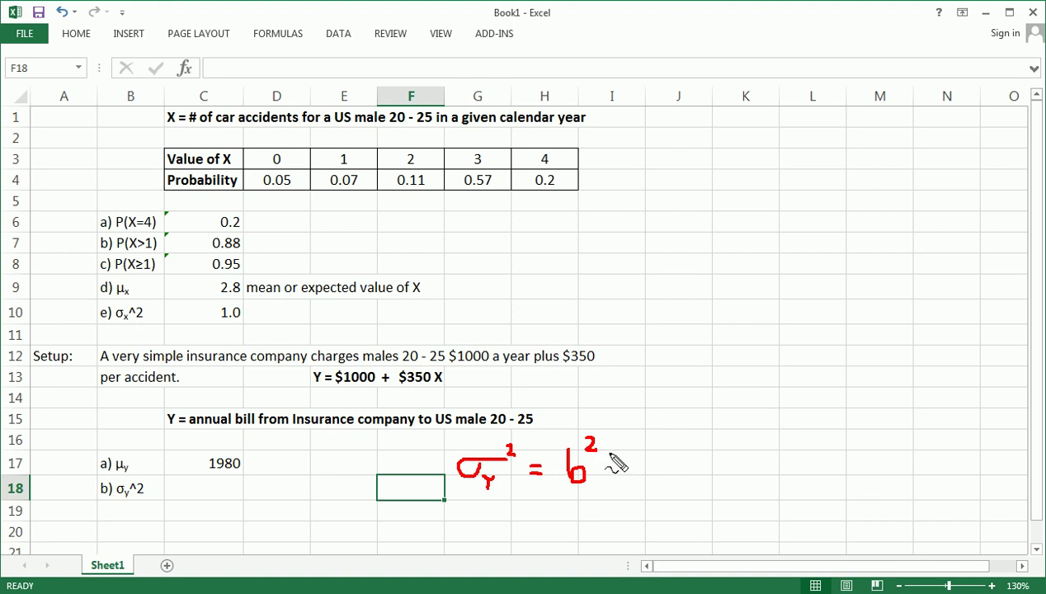
pyautogui.moveTo(630, 459)
pyautogui.mouseDown()
pyautogui.moveTo(615, 483)
pyautogui.moveTo(628, 484)
pyautogui.moveTo(639, 460)
pyautogui.moveTo(655, 460)
pyautogui.moveTo(636, 484)
pyautogui.mouseUp()
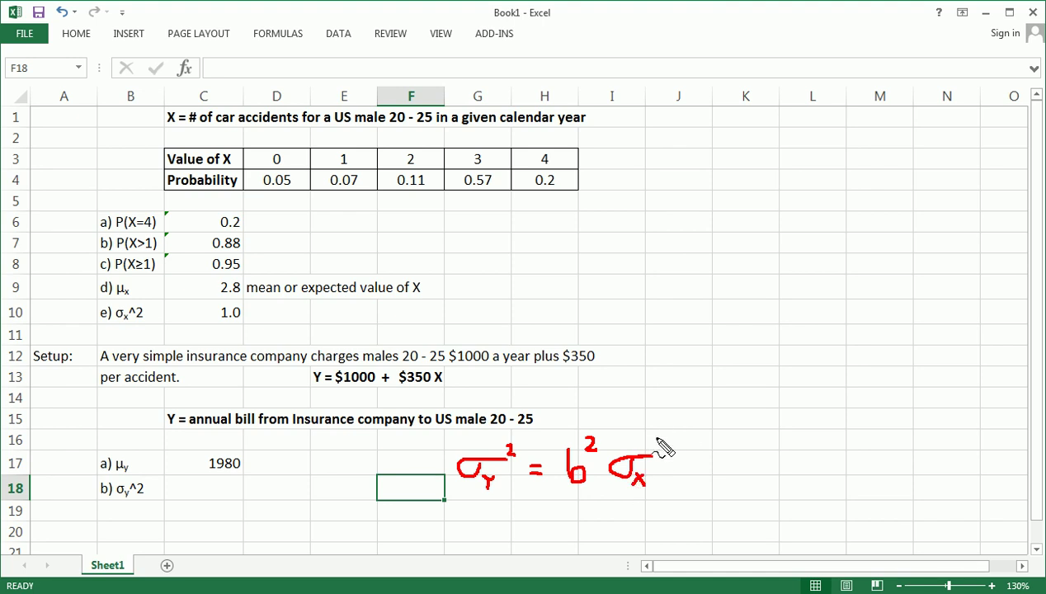
pyautogui.moveTo(655, 442); pyautogui.dragTo(665, 453)
# Note b = $350 near rows 10–13 and underline the $1000 in row 13.
pyautogui.moveTo(668, 303)
pyautogui.mouseDown()
pyautogui.moveTo(676, 348)
pyautogui.moveTo(661, 352)
pyautogui.moveTo(736, 331)
pyautogui.moveTo(740, 346)
pyautogui.moveTo(725, 345)
pyautogui.moveTo(725, 356)
pyautogui.moveTo(748, 325)
pyautogui.moveTo(725, 360)
pyautogui.mouseUp()
pyautogui.moveTo(767, 331)
pyautogui.mouseDown()
pyautogui.moveTo(780, 347)
pyautogui.moveTo(766, 367)
pyautogui.moveTo(804, 357)
pyautogui.moveTo(785, 375)
pyautogui.moveTo(818, 338)
pyautogui.moveTo(847, 365)
pyautogui.moveTo(838, 349)
pyautogui.mouseUp()
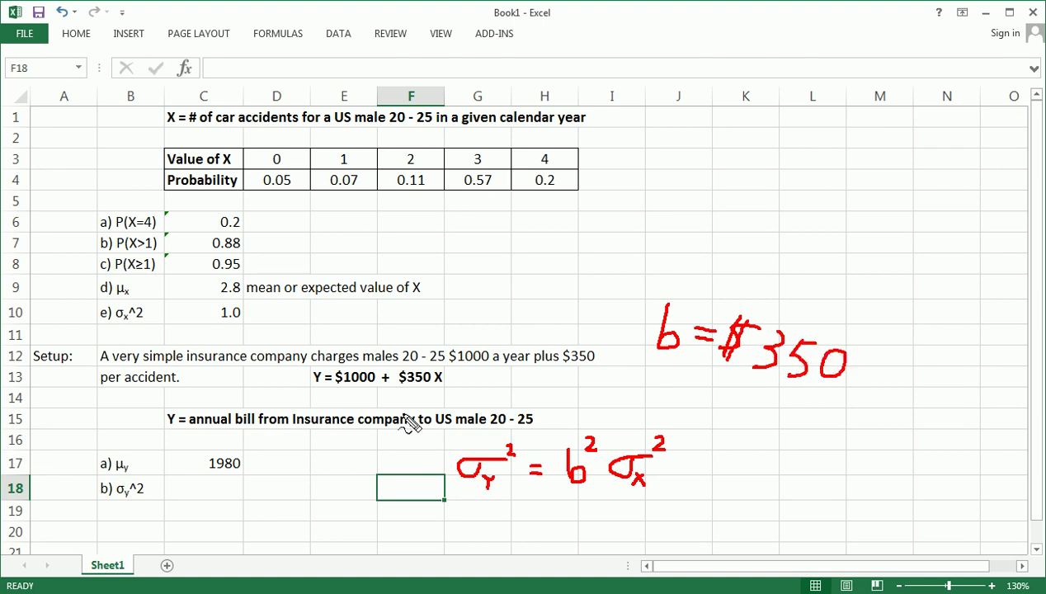
pyautogui.moveTo(338, 388)
pyautogui.mouseDown()
pyautogui.moveTo(378, 376)
pyautogui.moveTo(338, 362)
pyautogui.moveTo(342, 387)
pyautogui.mouseUp()
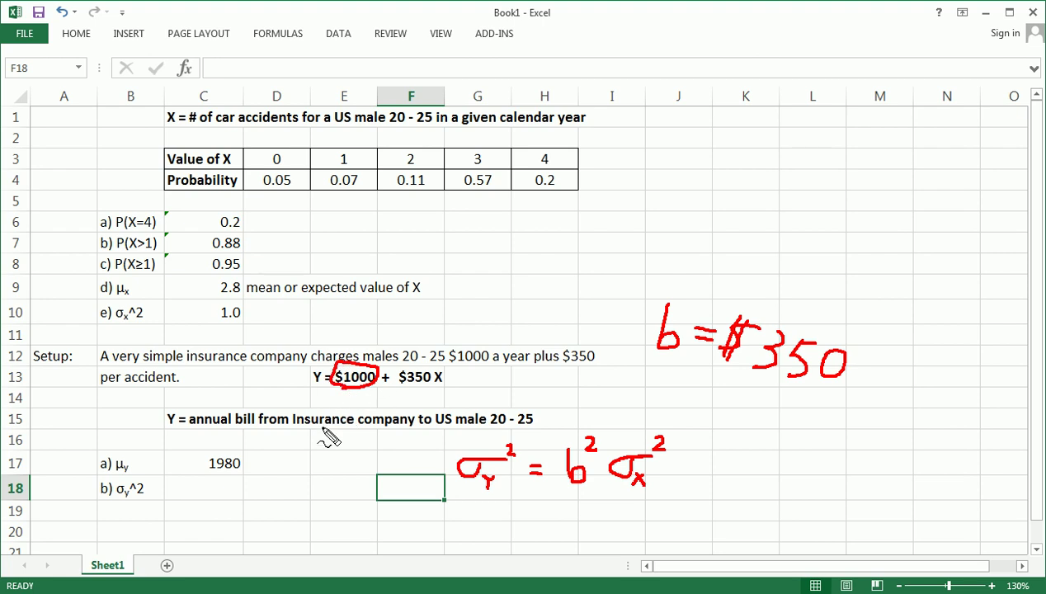
# Complete the working as = 350²(1), circling X's variance of 1.0 in row 10.
pyautogui.moveTo(664, 457)
pyautogui.mouseDown()
pyautogui.moveTo(735, 457)
pyautogui.moveTo(727, 483)
pyautogui.moveTo(745, 464)
pyautogui.moveTo(754, 478)
pyautogui.moveTo(745, 461)
pyautogui.moveTo(766, 461)
pyautogui.moveTo(769, 478)
pyautogui.moveTo(779, 439)
pyautogui.moveTo(805, 485)
pyautogui.mouseUp()
pyautogui.moveTo(854, 437); pyautogui.dragTo(859, 482)
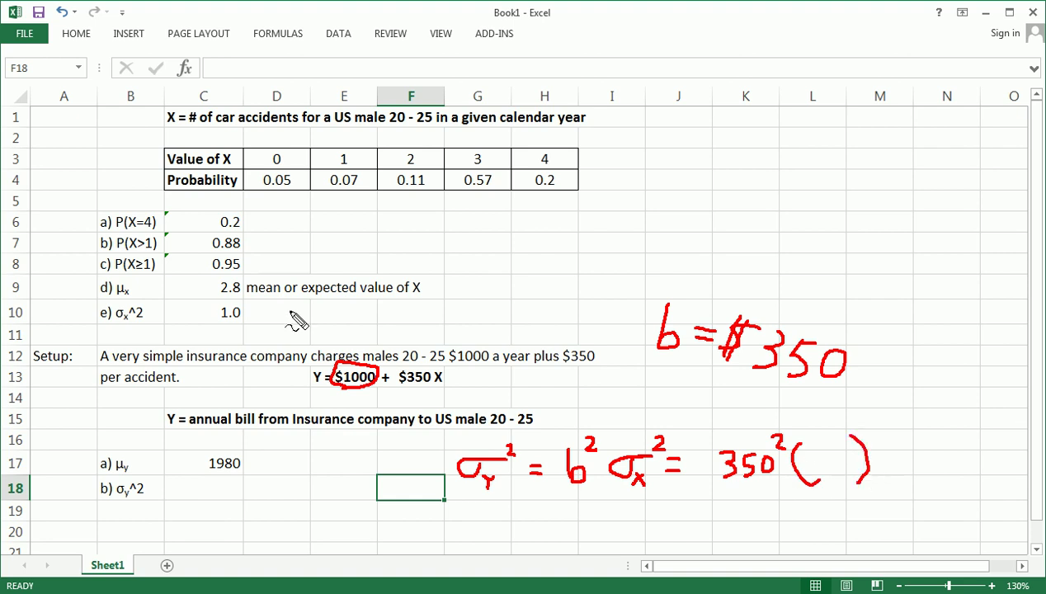
pyautogui.moveTo(106, 307)
pyautogui.mouseDown()
pyautogui.moveTo(248, 306)
pyautogui.moveTo(256, 329)
pyautogui.moveTo(153, 334)
pyautogui.moveTo(100, 312)
pyautogui.mouseUp()
pyautogui.moveTo(827, 451); pyautogui.dragTo(828, 482)
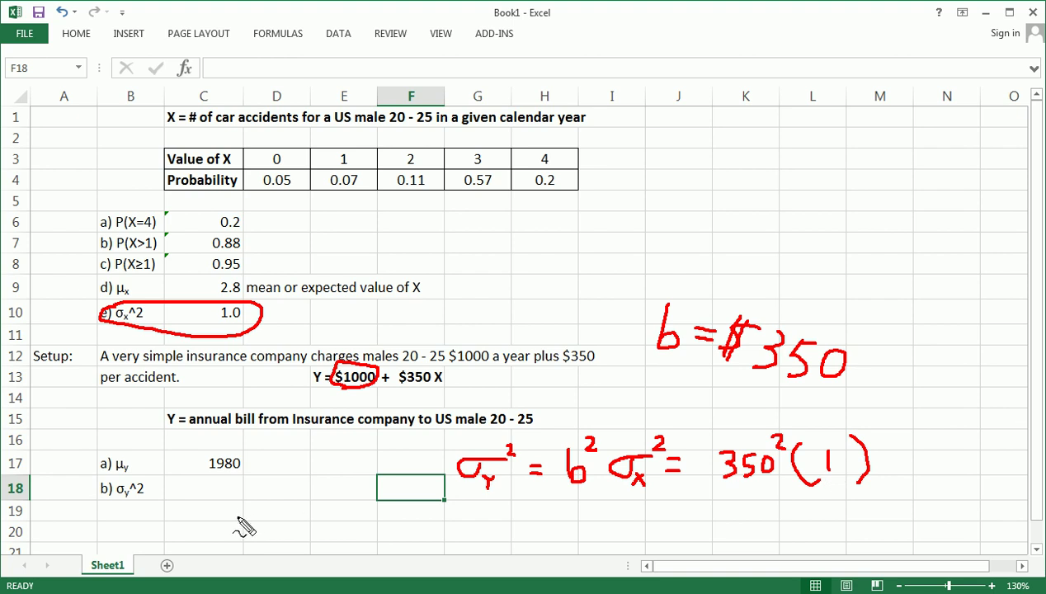
pyautogui.press('Escape')
pyautogui.click(205, 487)
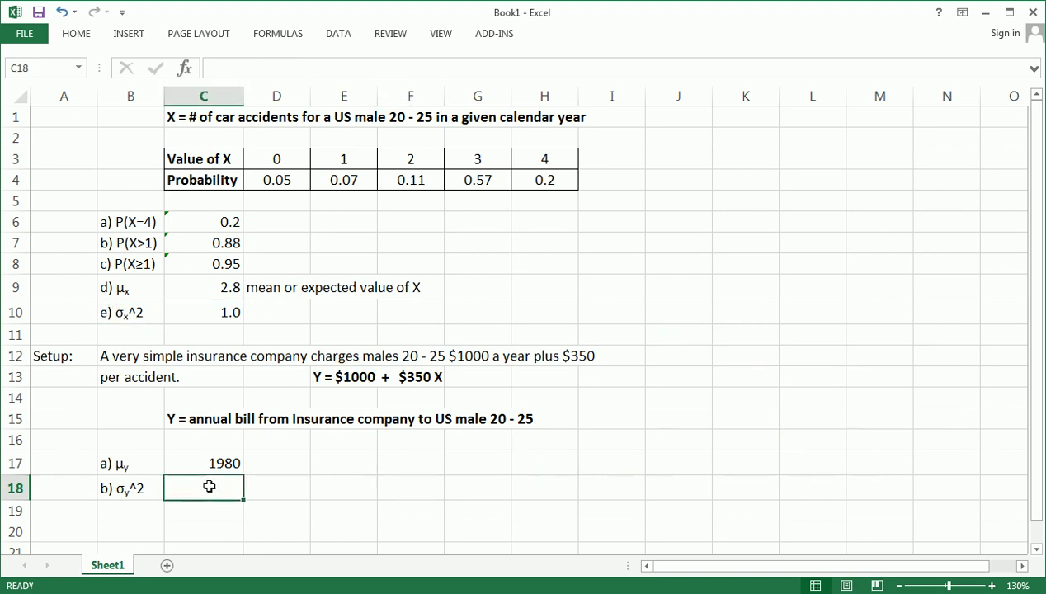
# Enter =350^2*1 in C18 to get Y's variance of 122,500.
pyautogui.write('=350^2*1')
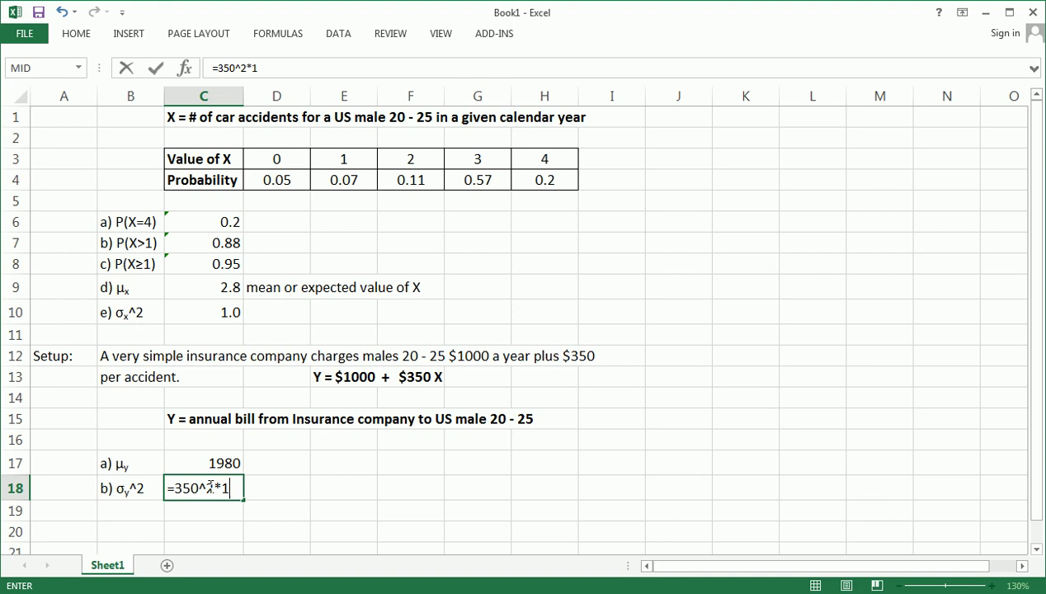
pyautogui.press('Return')
pyautogui.click(234, 488)
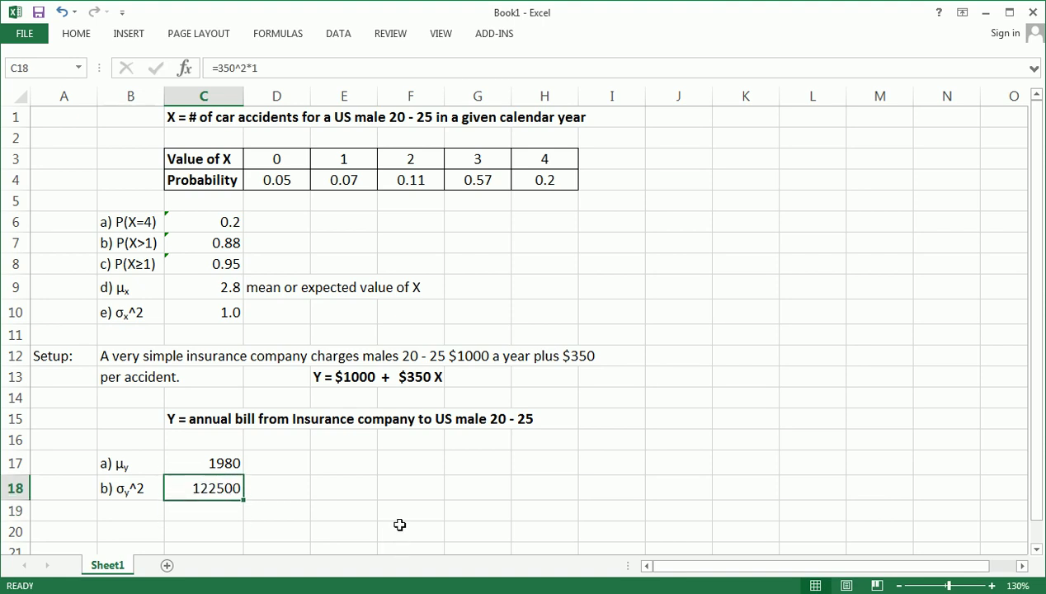
# Apply Accounting format to C17:C18 and keep two decimals on C18.
pyautogui.moveTo(206, 463); pyautogui.dragTo(207, 480)
pyautogui.click(74, 37)
pyautogui.click(463, 87)
pyautogui.click(178, 486)
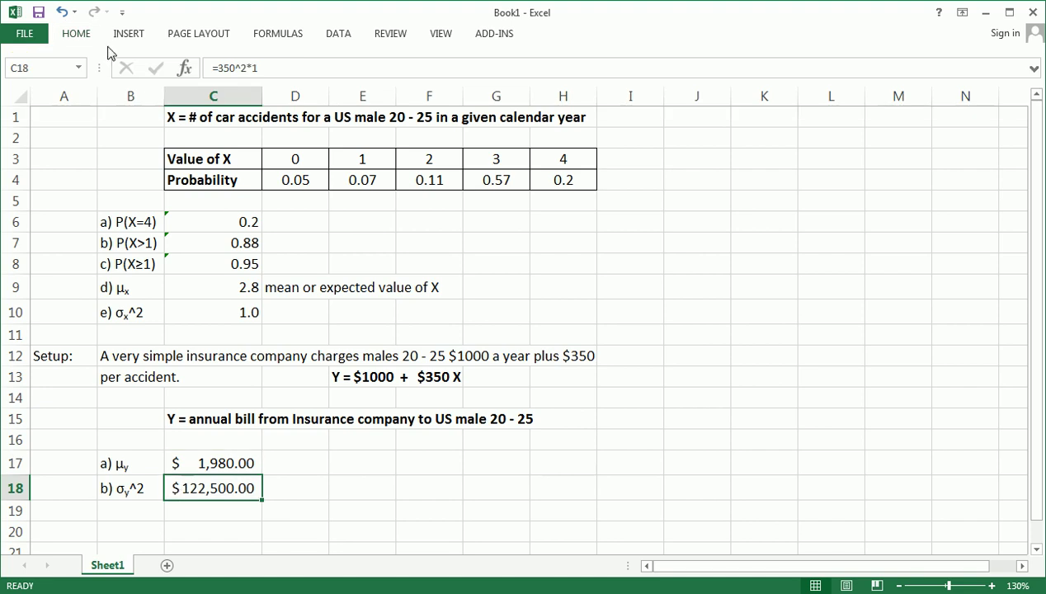
pyautogui.click(78, 37)
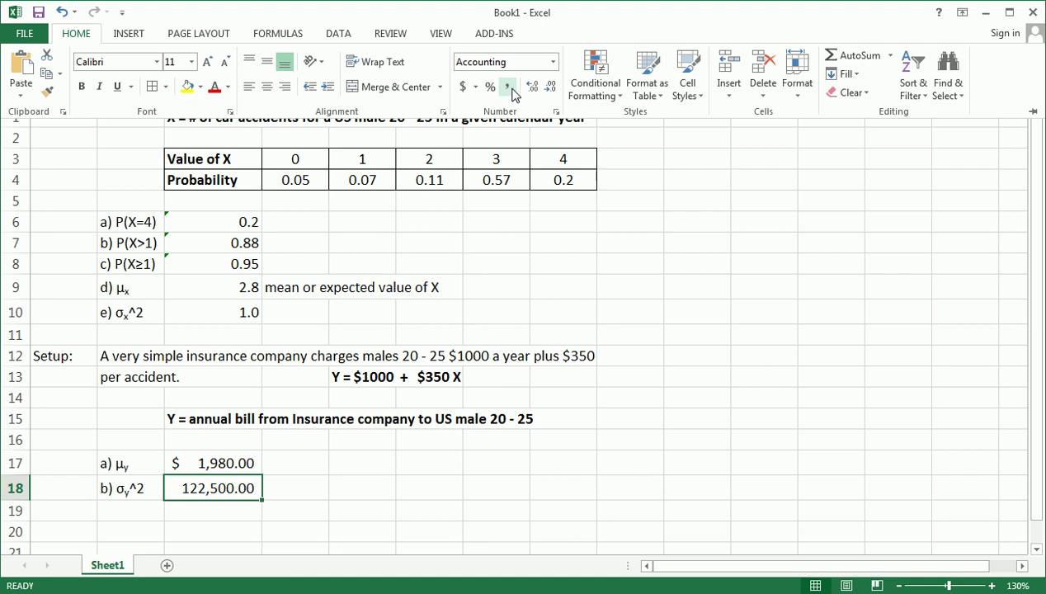
pyautogui.click(549, 88)
pyautogui.click(531, 87)
pyautogui.click(216, 525)
# Label B19 as c) σy, reusing the σy symbol copied from B18.
pyautogui.click(208, 508)
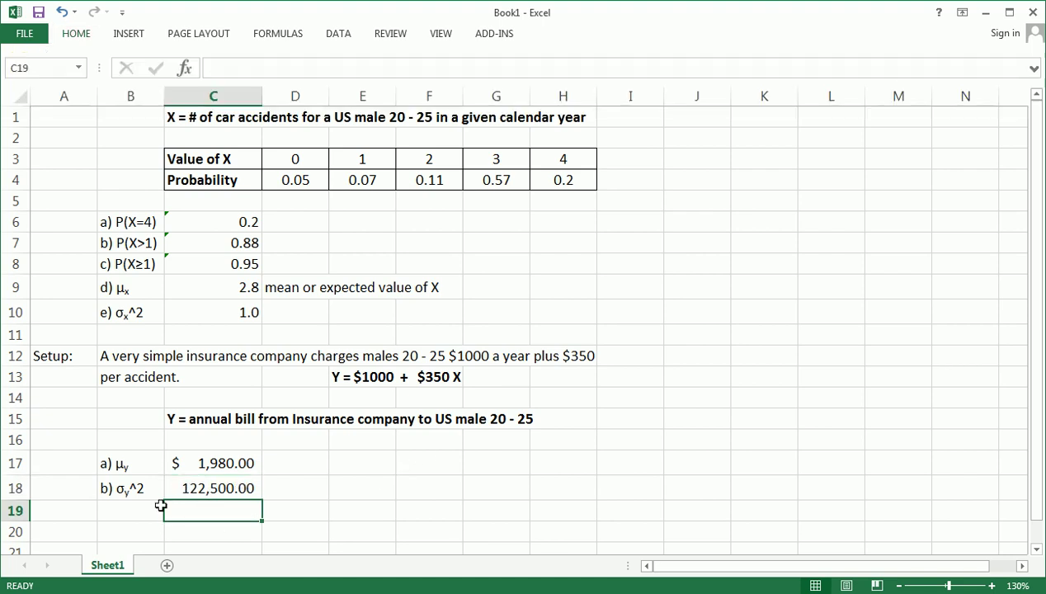
pyautogui.click(111, 488)
pyautogui.click(108, 508)
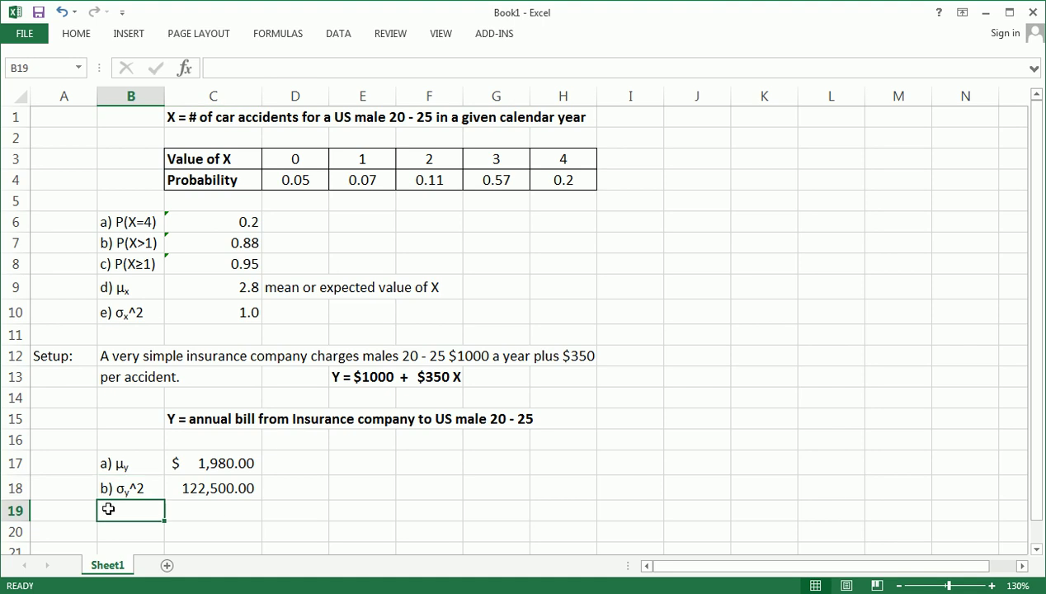
pyautogui.write('c')
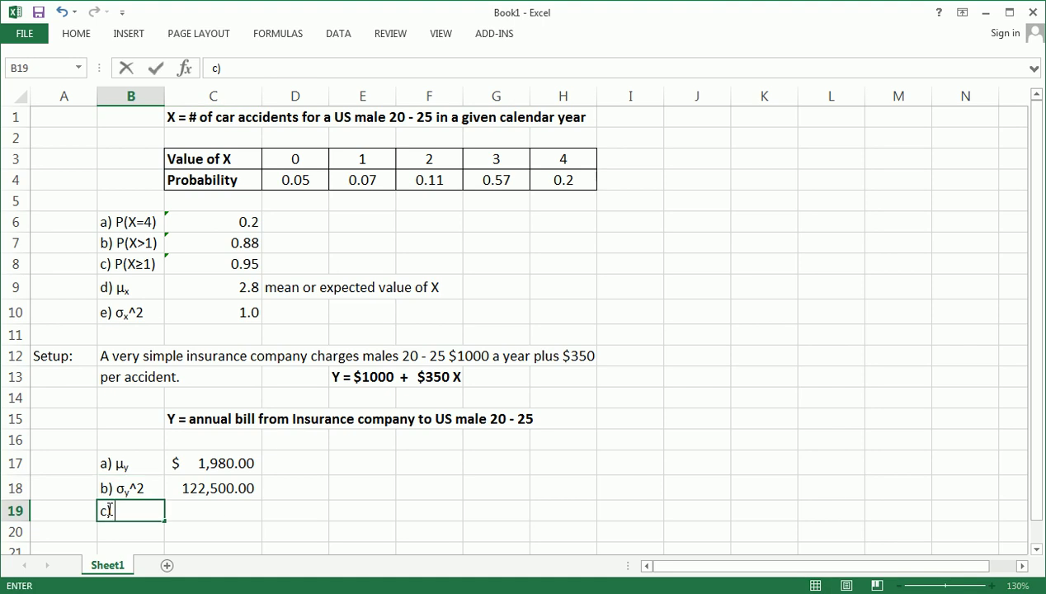
pyautogui.click(118, 488)
pyautogui.doubleClick(118, 489)
pyautogui.moveTo(117, 489); pyautogui.dragTo(130, 490)
pyautogui.hotkey('ctrl', 'c')
pyautogui.click(137, 510)
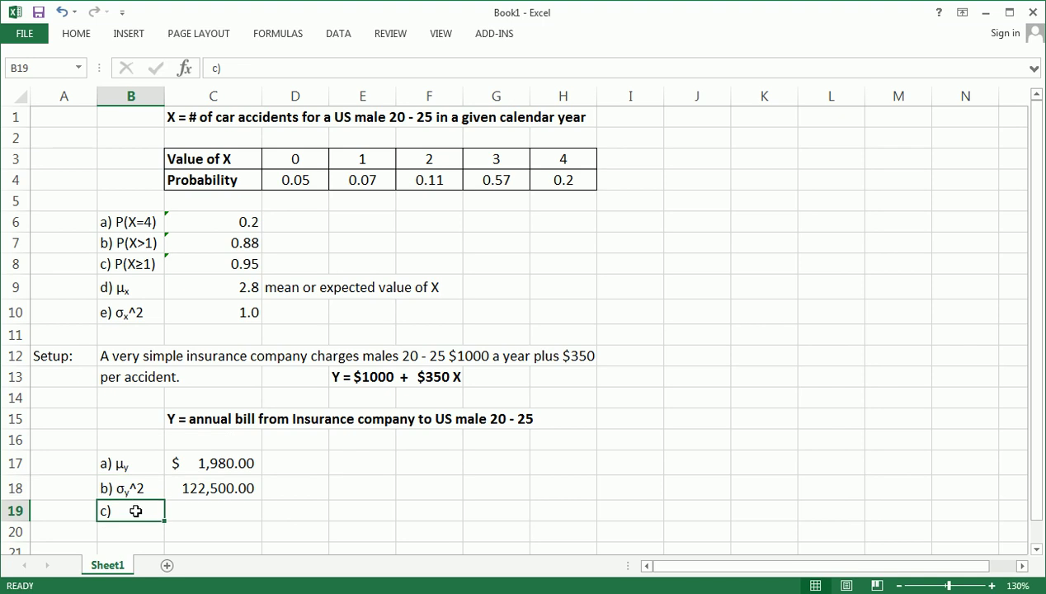
pyautogui.doubleClick(136, 510)
pyautogui.hotkey('ctrl', 'v')
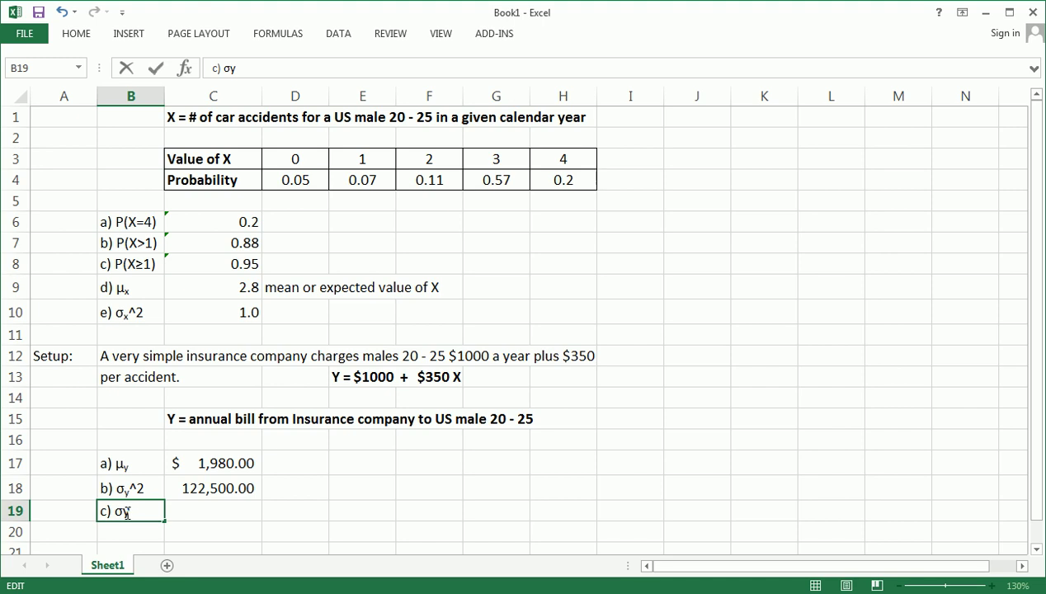
# Make the y in B19's σy label a subscript.
pyautogui.click(74, 36)
pyautogui.click(230, 111)
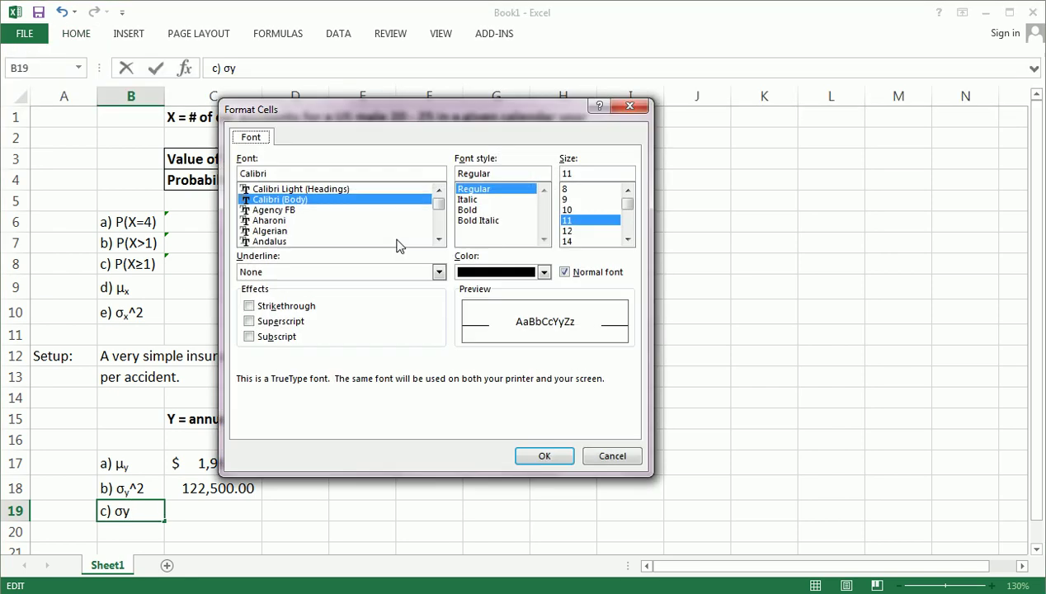
pyautogui.click(272, 337)
pyautogui.click(544, 456)
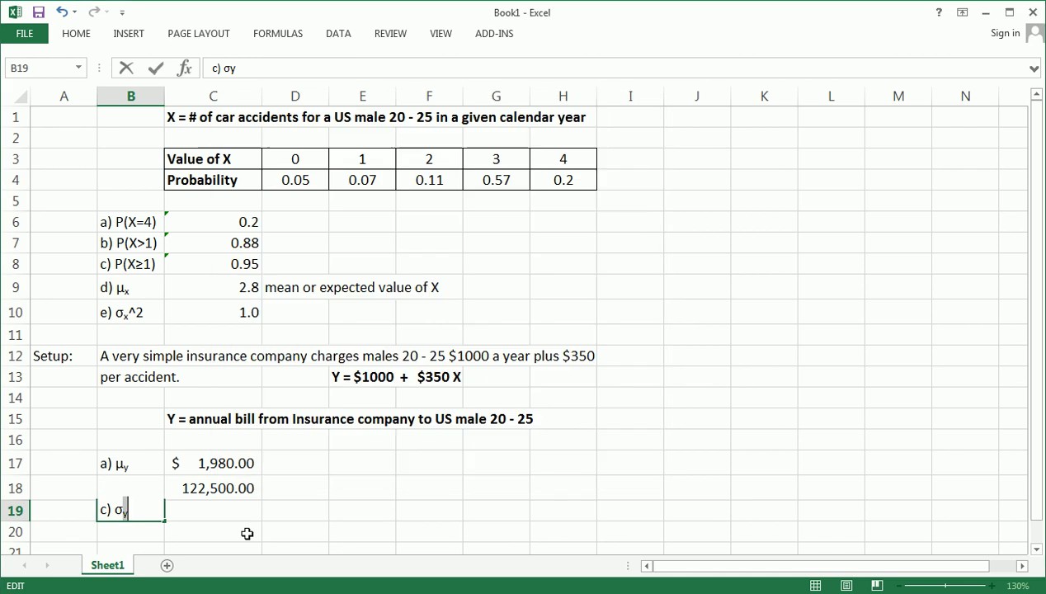
# Enter =SQRT(C18) in C19 to compute the standard deviation.
pyautogui.click(211, 512)
pyautogui.write('=s')
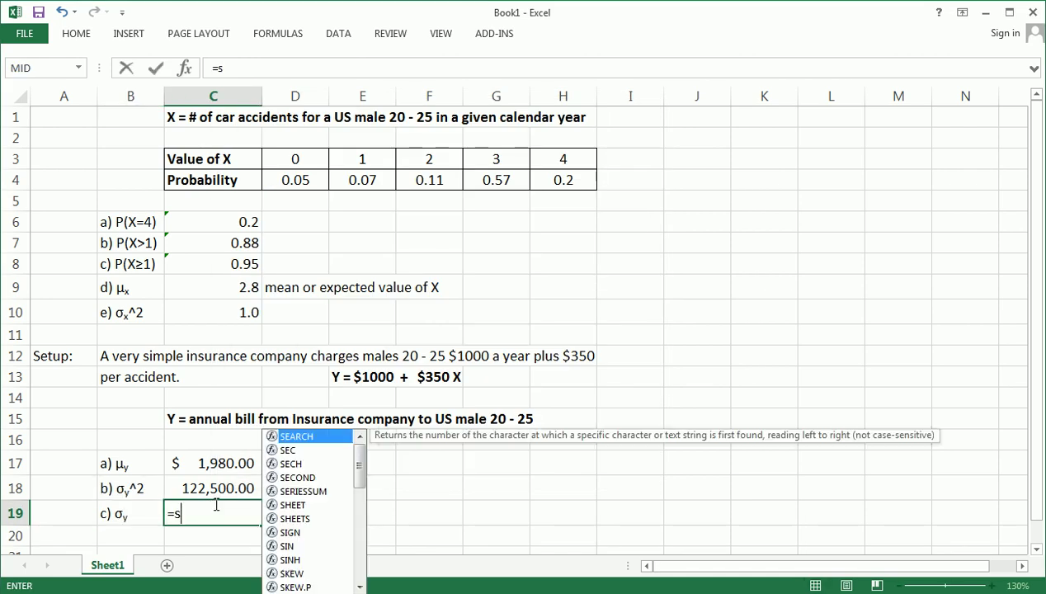
pyautogui.write('qrt(')
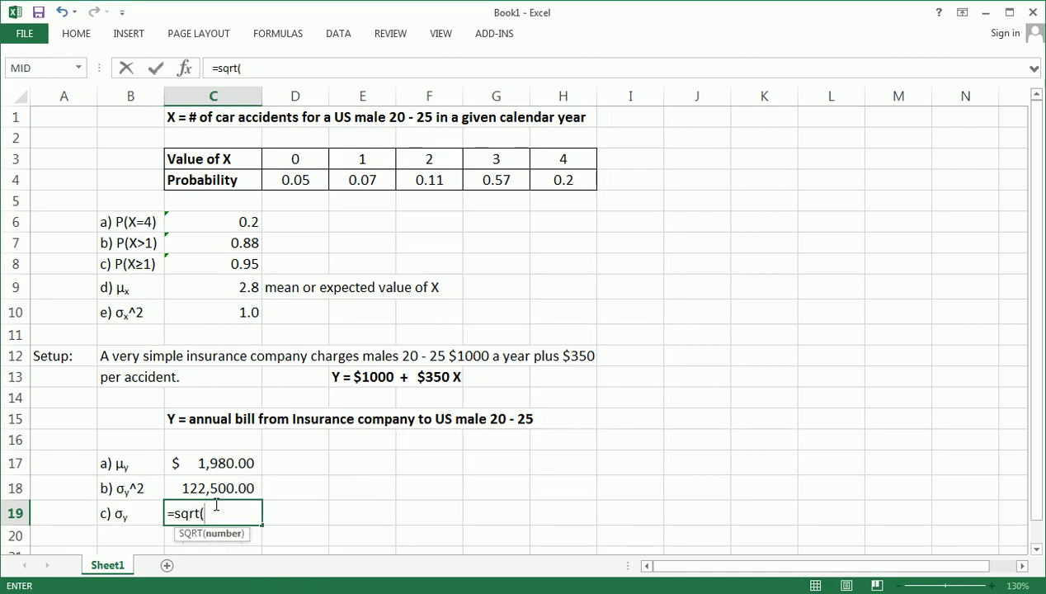
pyautogui.click(223, 487)
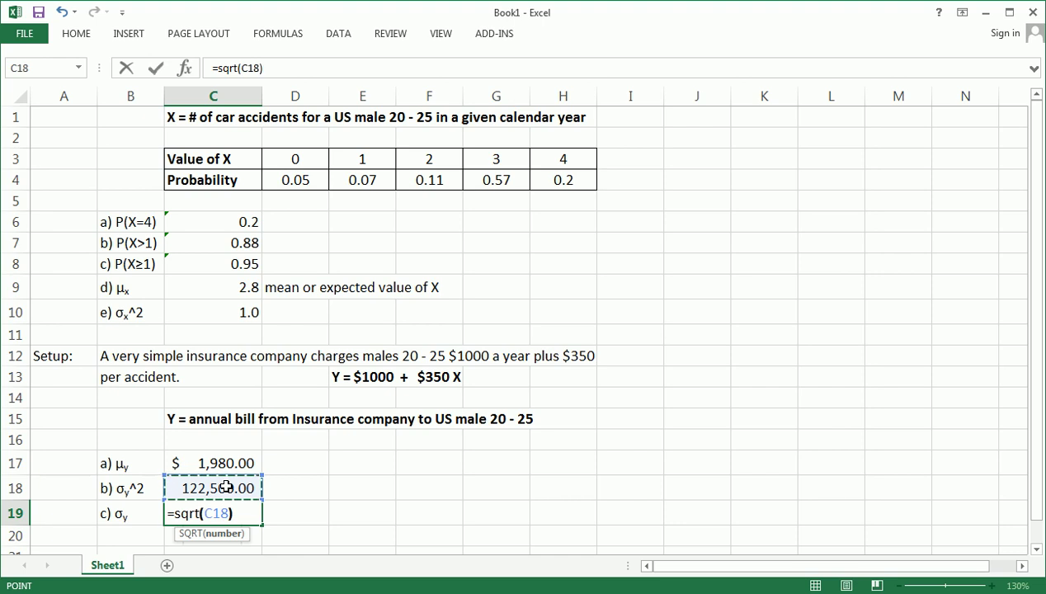
pyautogui.write(')')
pyautogui.press('Return')
pyautogui.click(242, 512)
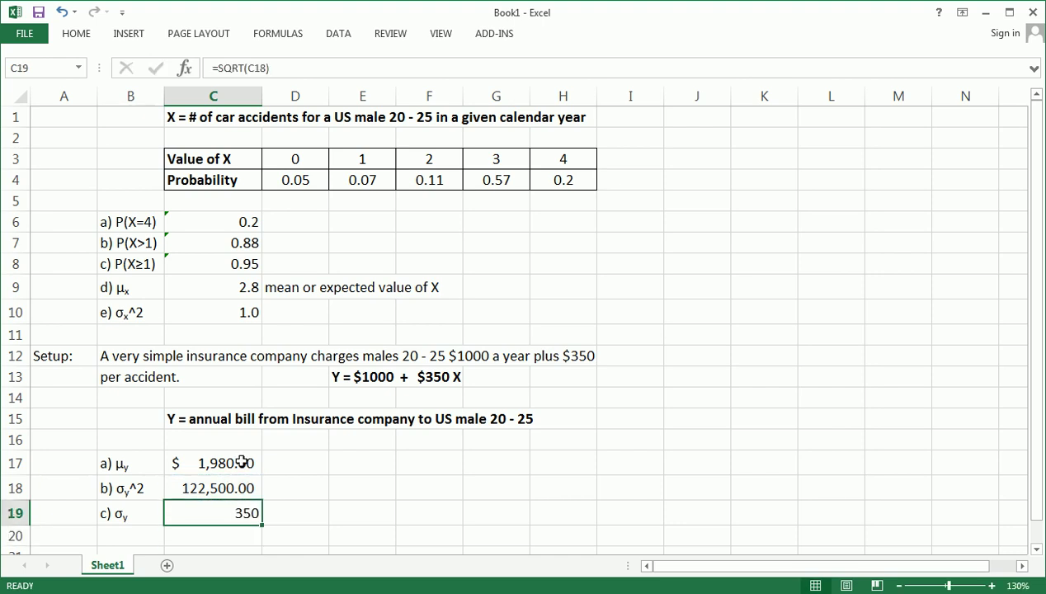
# Format C19 in Accounting format so it shows $350.00.
pyautogui.click(76, 33)
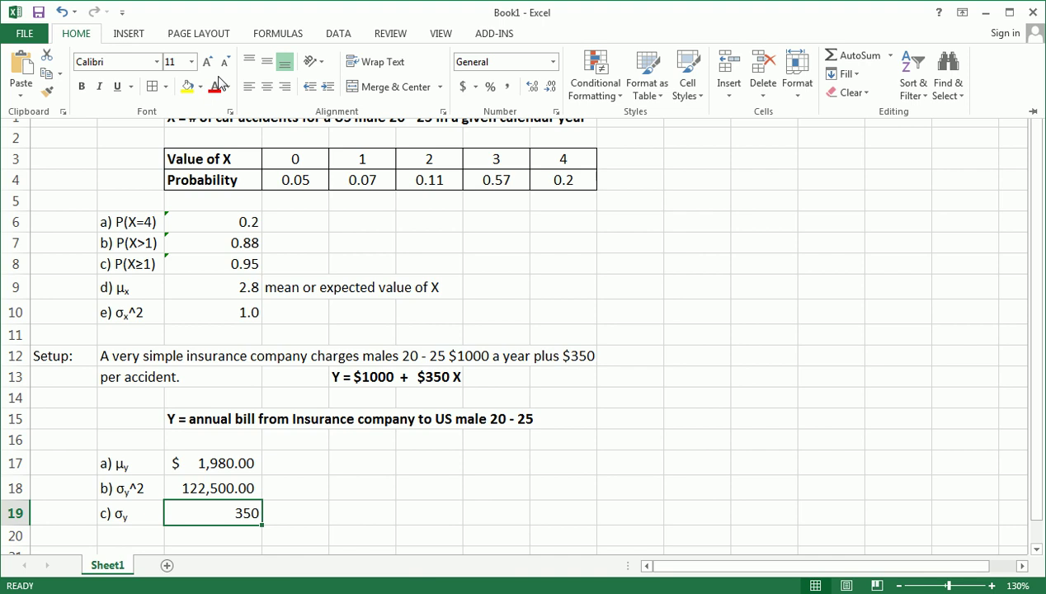
pyautogui.click(463, 86)
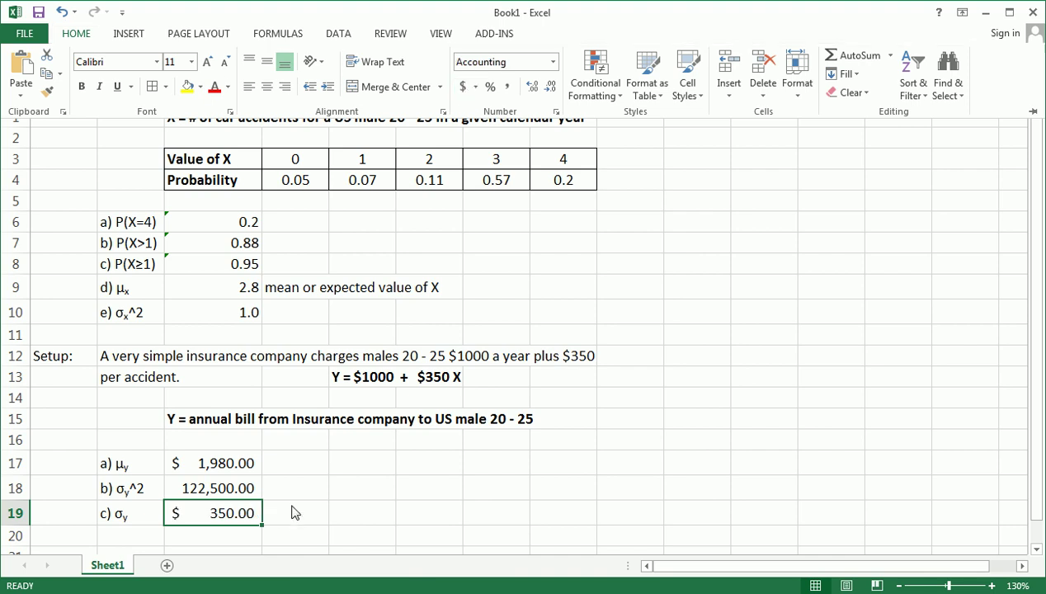
pyautogui.click(265, 516)
pyautogui.click(222, 511)
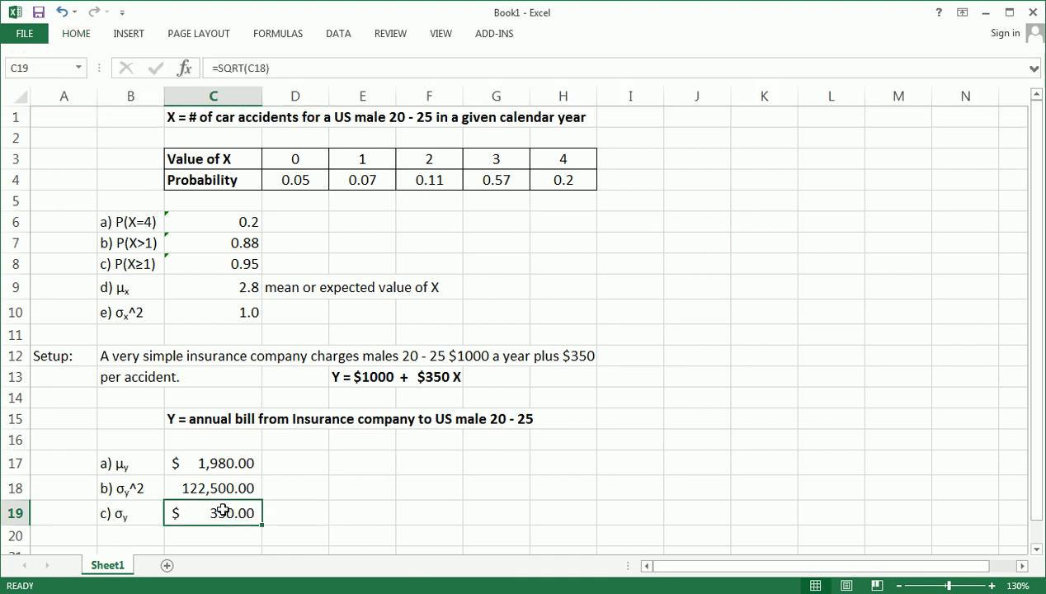
pyautogui.click(129, 315)
pyautogui.moveTo(98, 305)
pyautogui.mouseDown()
pyautogui.moveTo(260, 298)
pyautogui.moveTo(267, 337)
pyautogui.moveTo(117, 336)
pyautogui.moveTo(80, 307)
pyautogui.mouseUp()
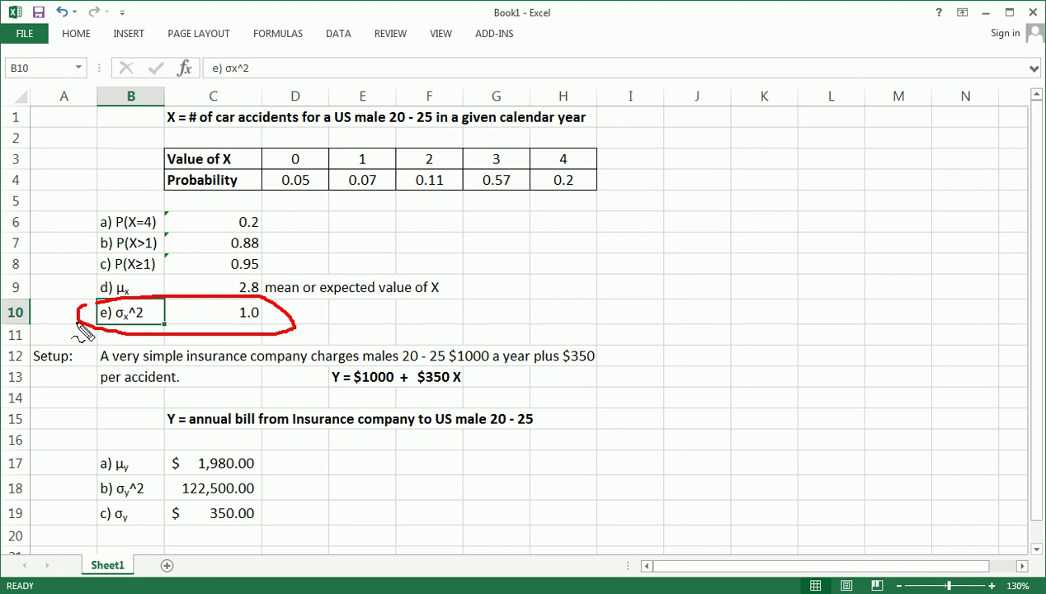
pyautogui.moveTo(158, 147)
pyautogui.mouseDown()
pyautogui.moveTo(607, 140)
pyautogui.moveTo(436, 222)
pyautogui.moveTo(216, 224)
pyautogui.moveTo(160, 150)
pyautogui.mouseUp()
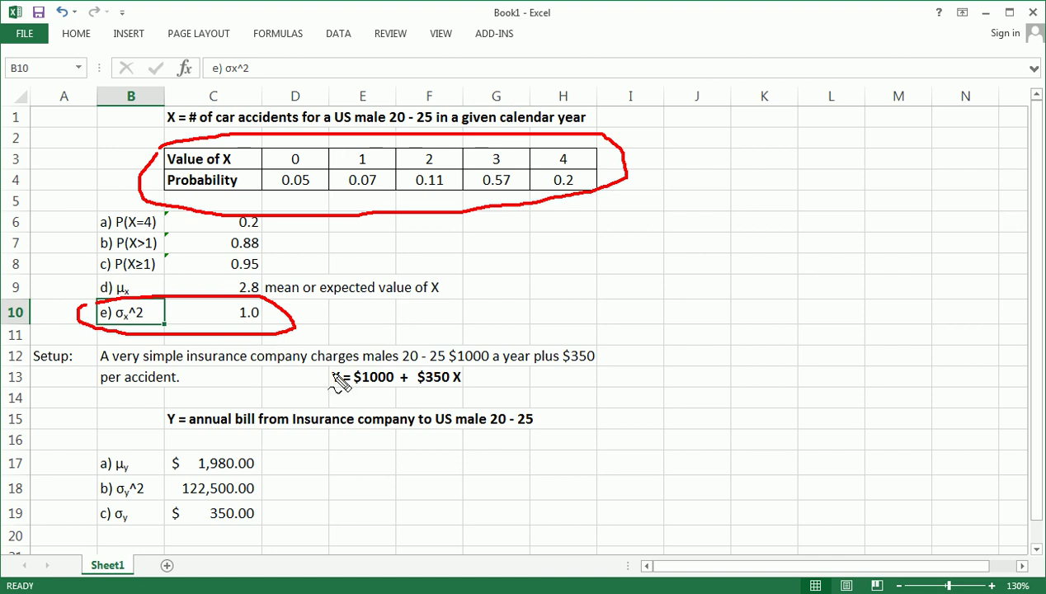
pyautogui.press('Escape')
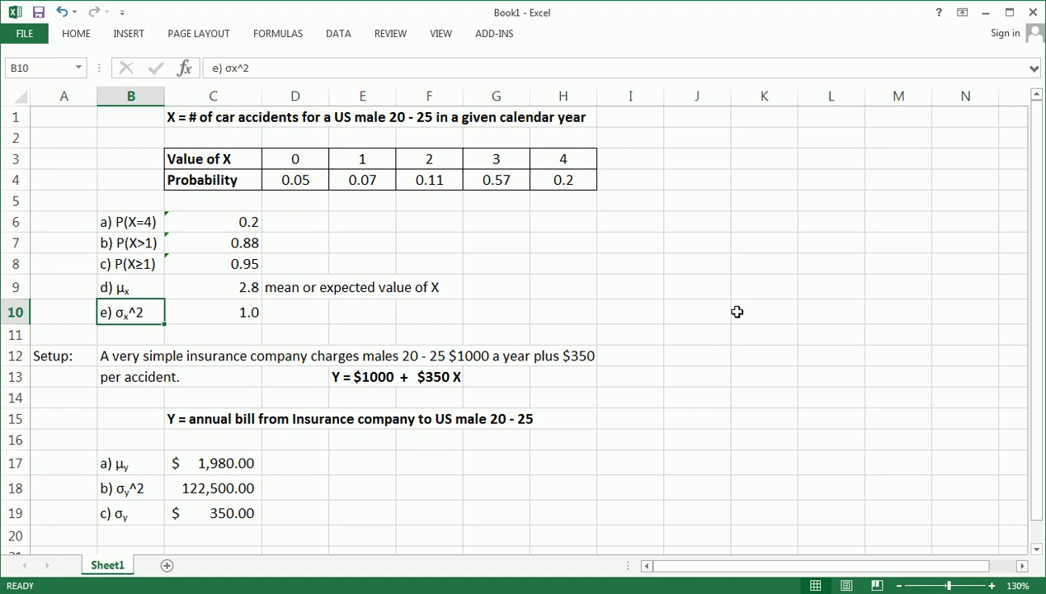
pyautogui.moveTo(77, 449)
pyautogui.mouseDown()
pyautogui.moveTo(92, 440)
pyautogui.moveTo(154, 465)
pyautogui.moveTo(132, 546)
pyautogui.moveTo(82, 518)
pyautogui.moveTo(76, 447)
pyautogui.mouseUp()
pyautogui.press('Escape')
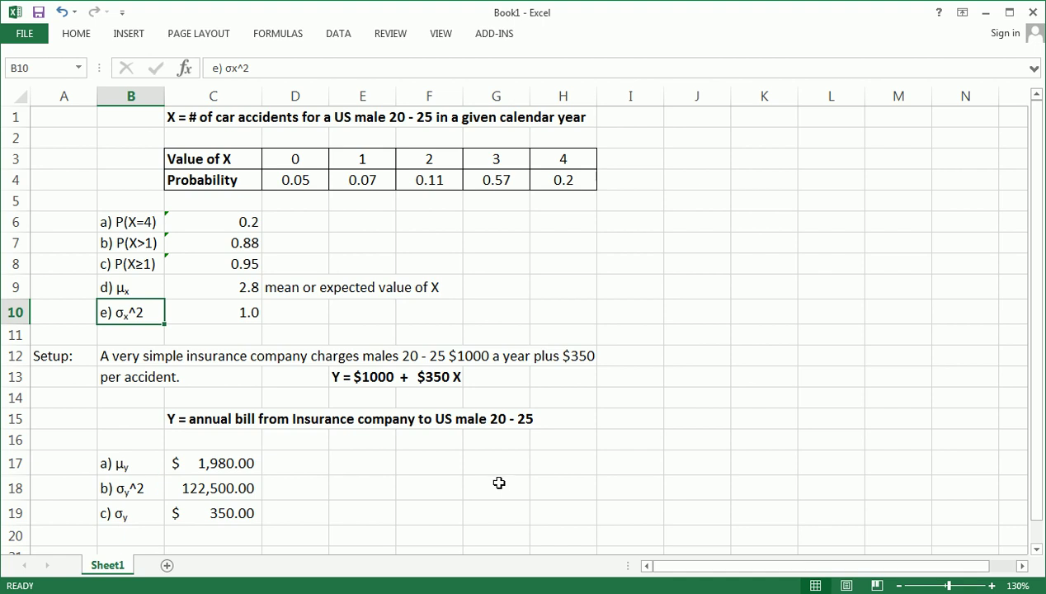